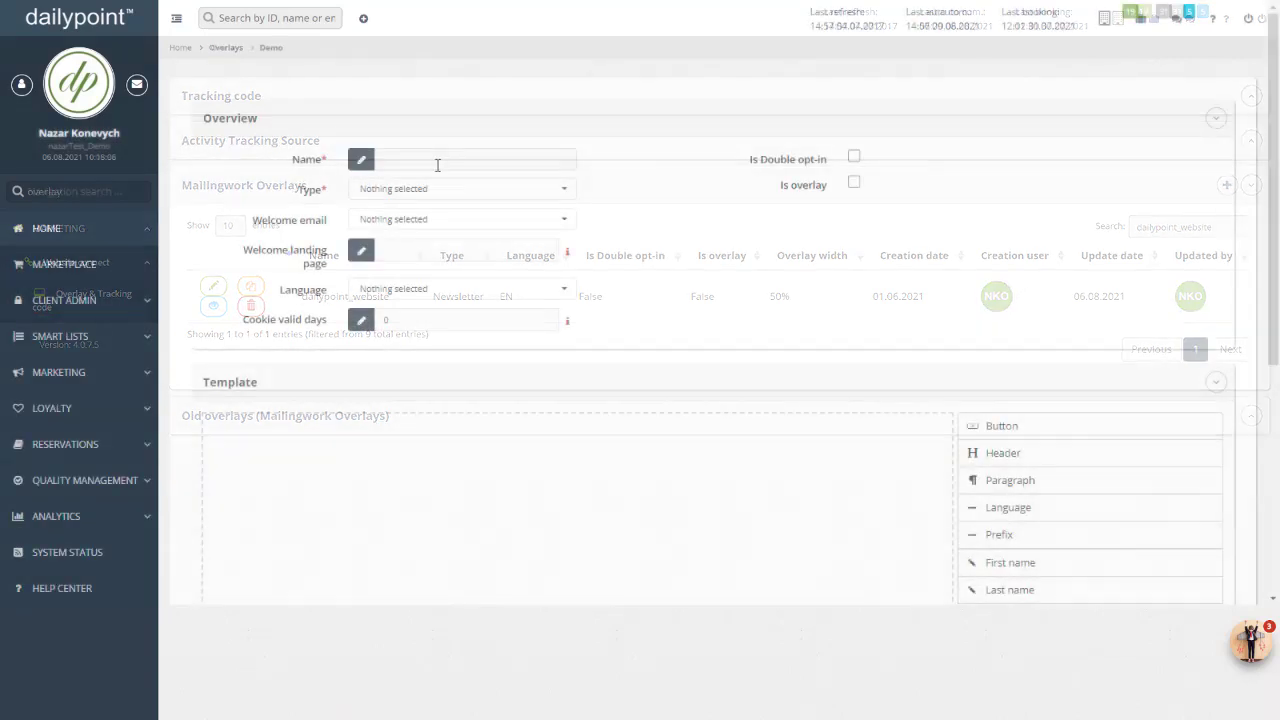
Step: Name the overlay "Demo" and set its type to Newsletter Opt-In
{"action": "type", "text": "Demo"}
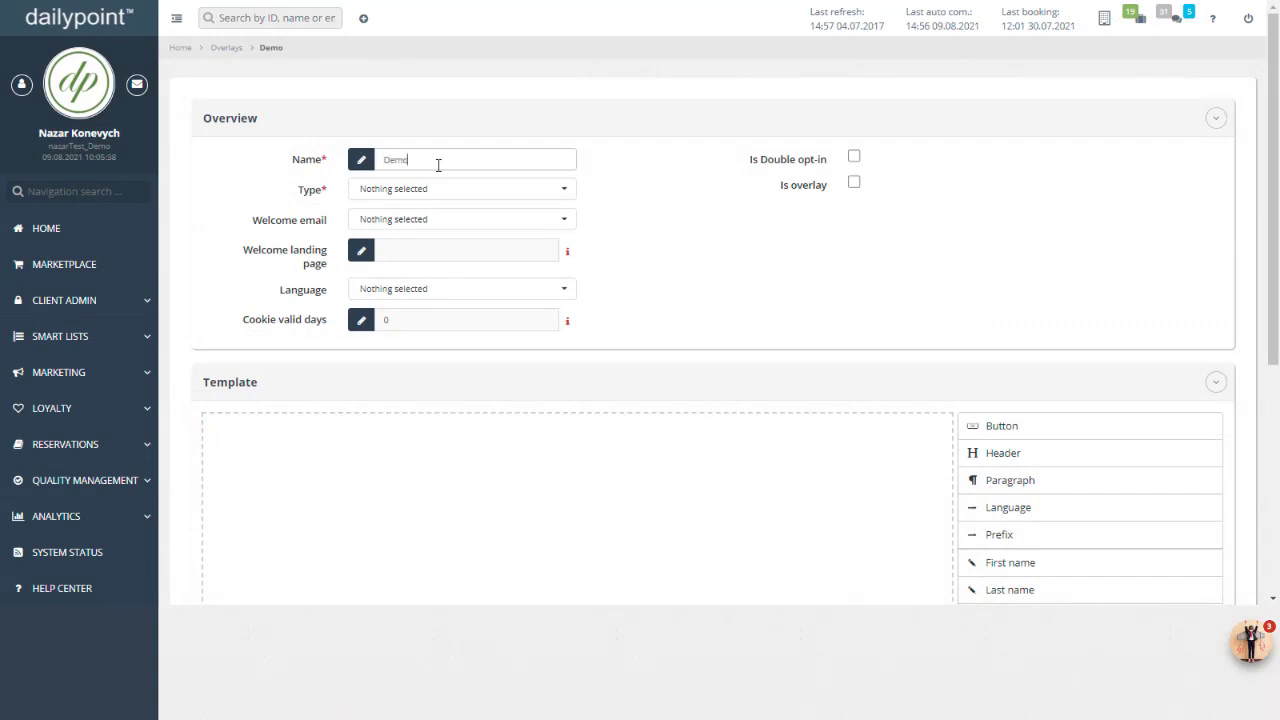
{"action": "left_click", "coordinate": [486, 189]}
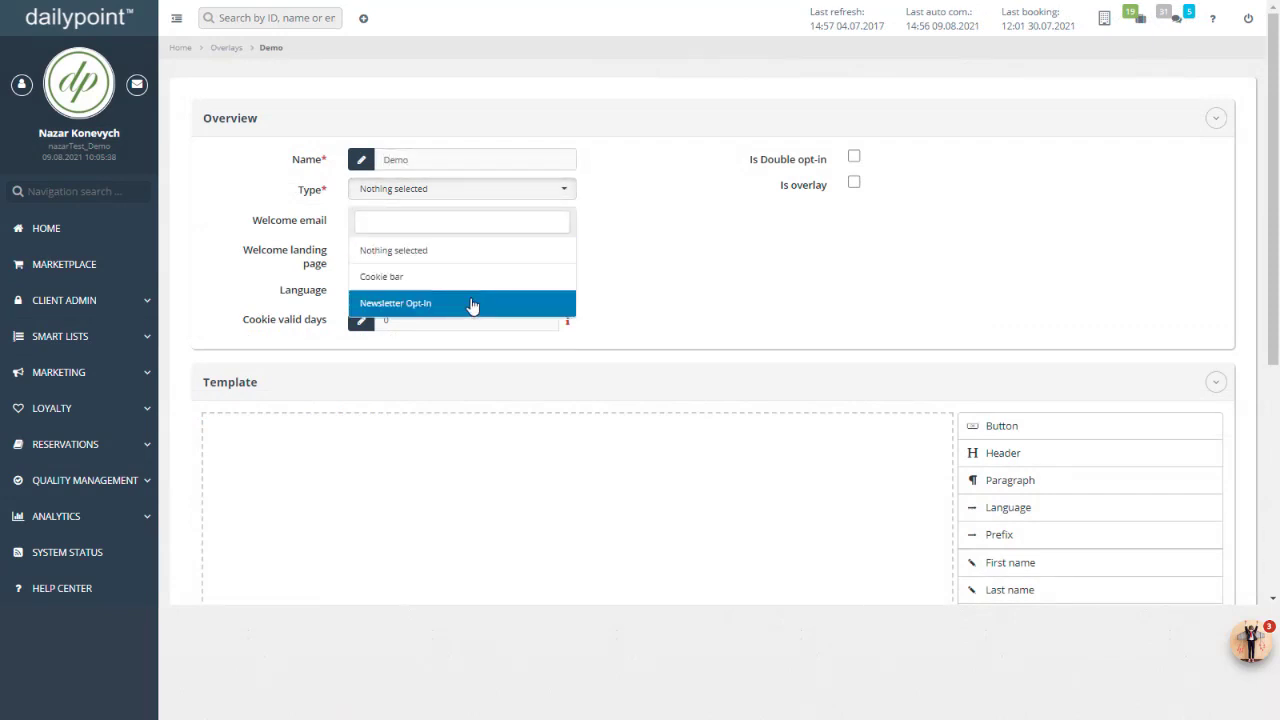
{"action": "left_click", "coordinate": [472, 303]}
{"action": "left_click", "coordinate": [470, 219]}
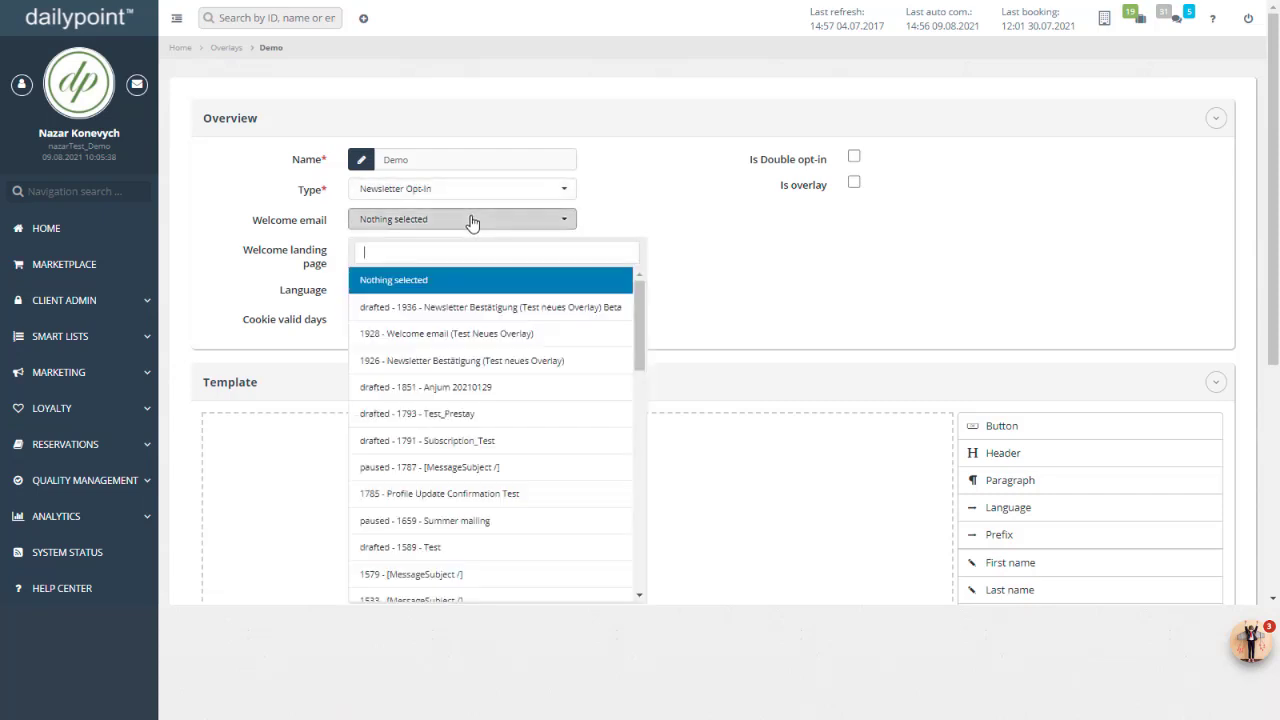
{"action": "type", "text": "welc"}
{"action": "key", "text": "Return"}
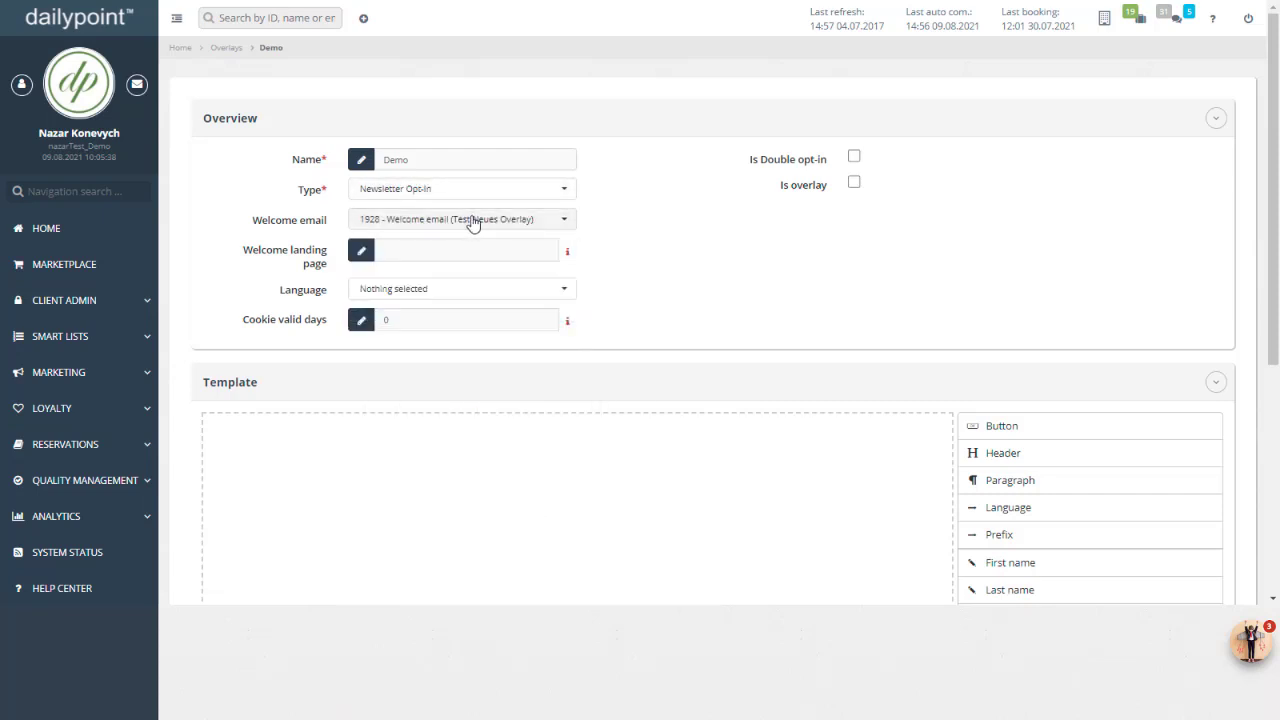
{"action": "left_click", "coordinate": [485, 249]}
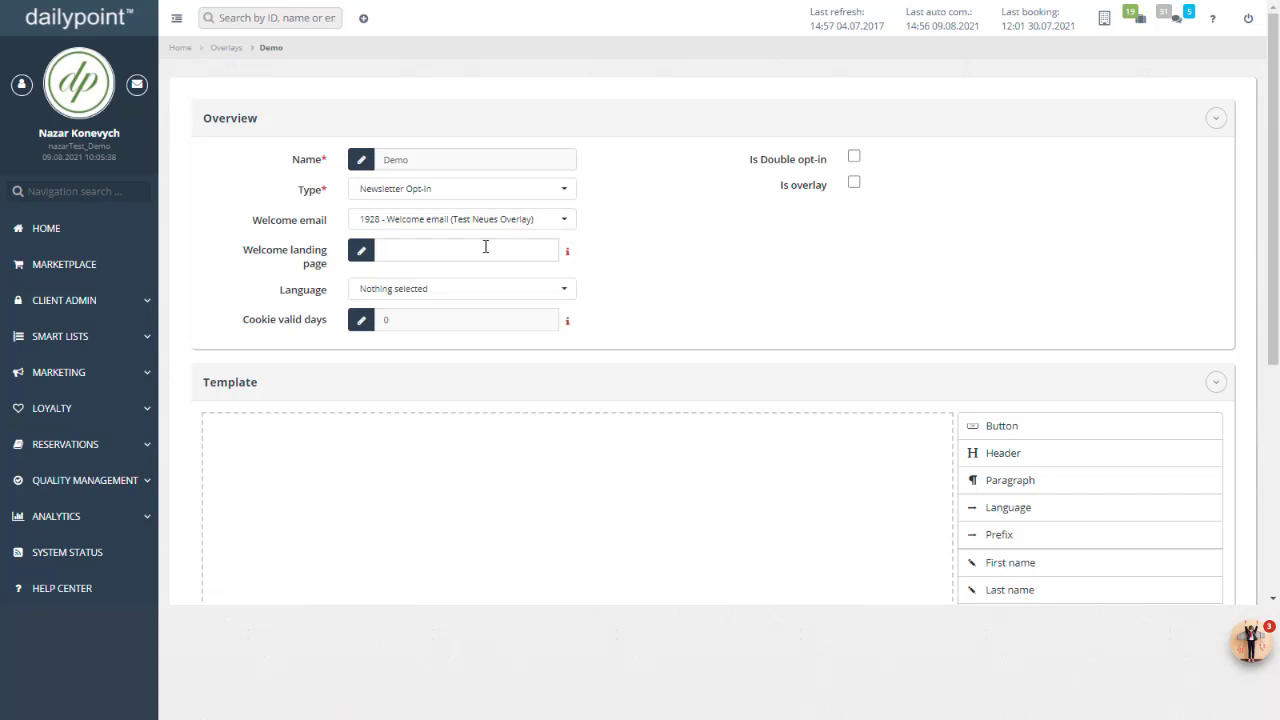
{"action": "type", "text": "https://www.dailypoint.com/newsletter/"}
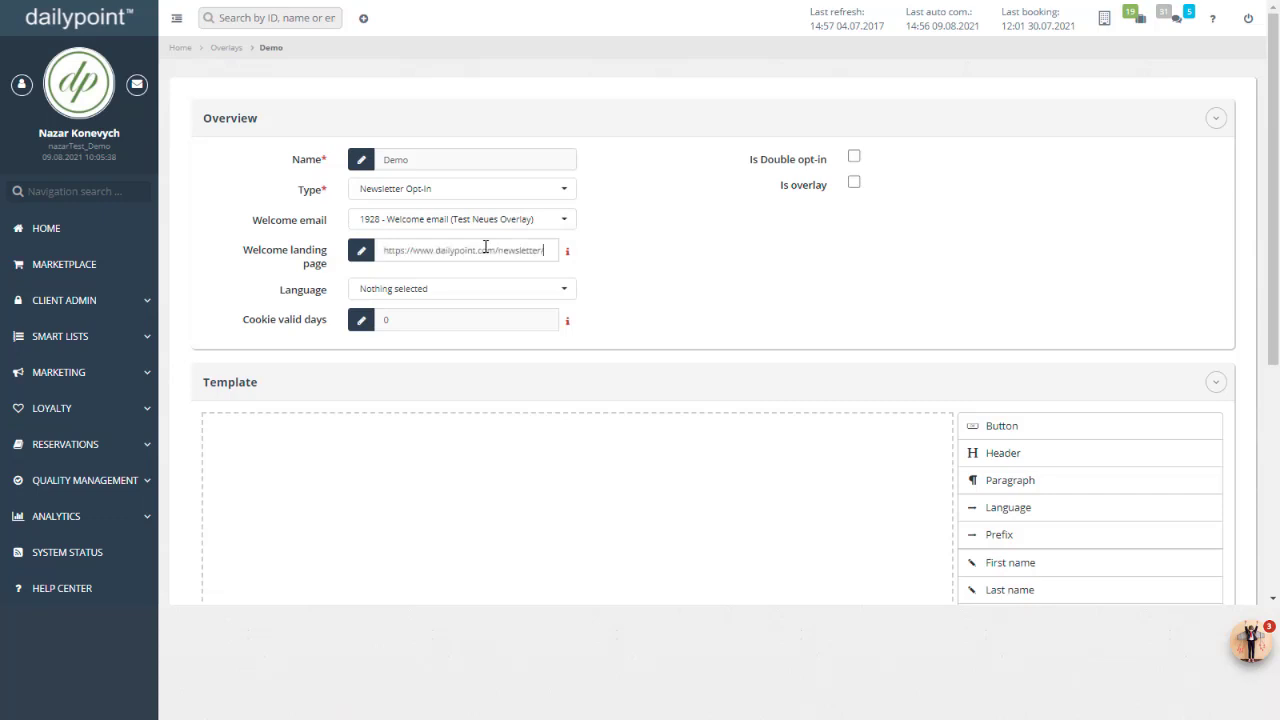
Step: Set the overlay's language to English and the cookie valid days to 30
{"action": "left_click", "coordinate": [491, 303]}
{"action": "type", "text": "en"}
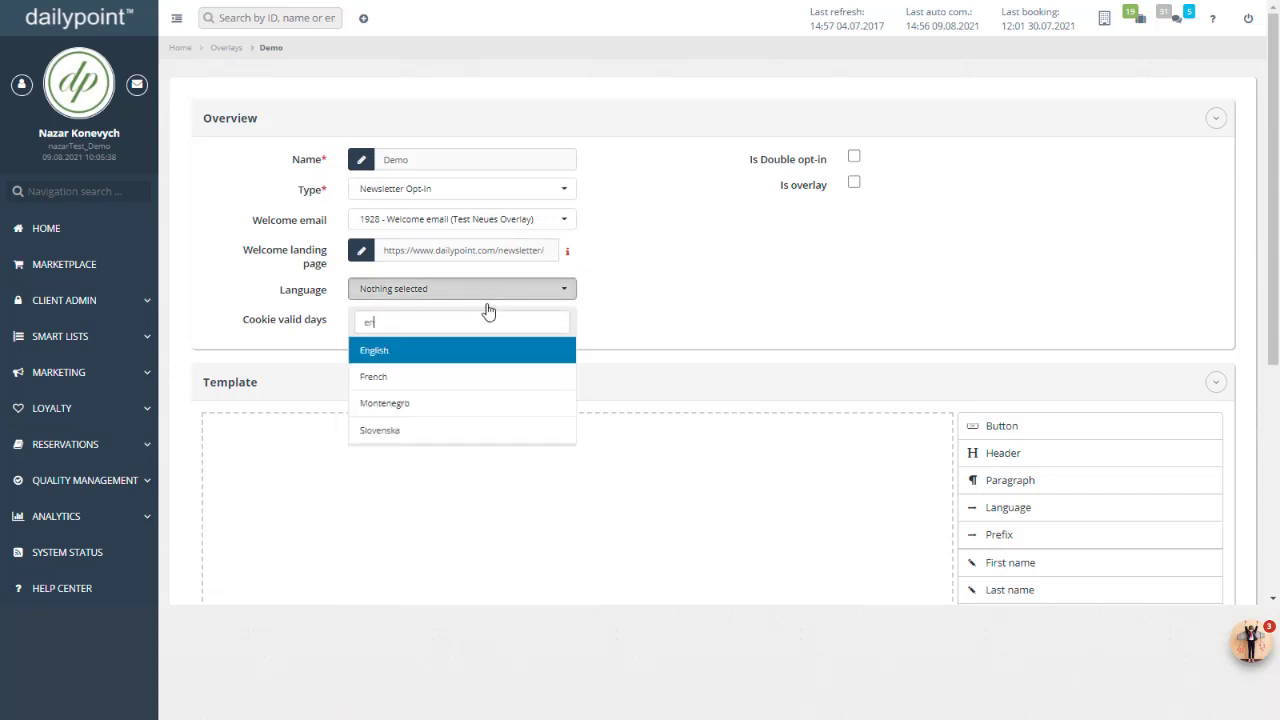
{"action": "left_click", "coordinate": [453, 356]}
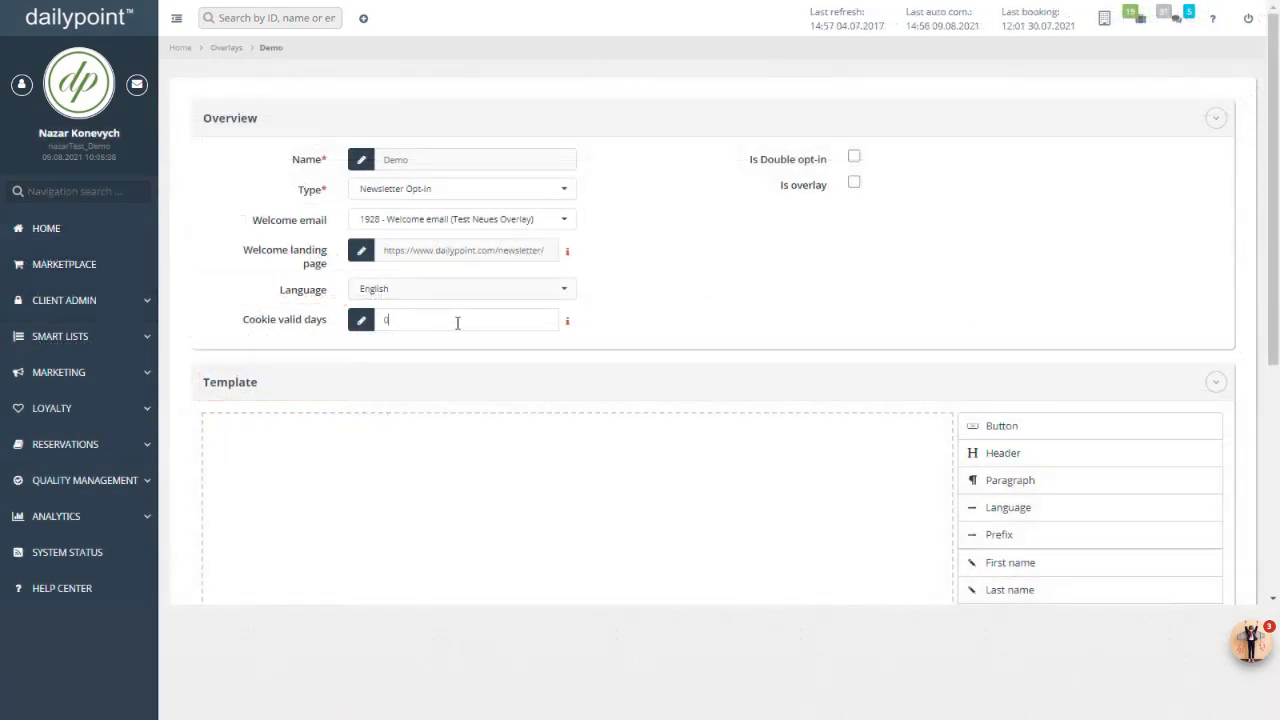
{"action": "type", "text": "30"}
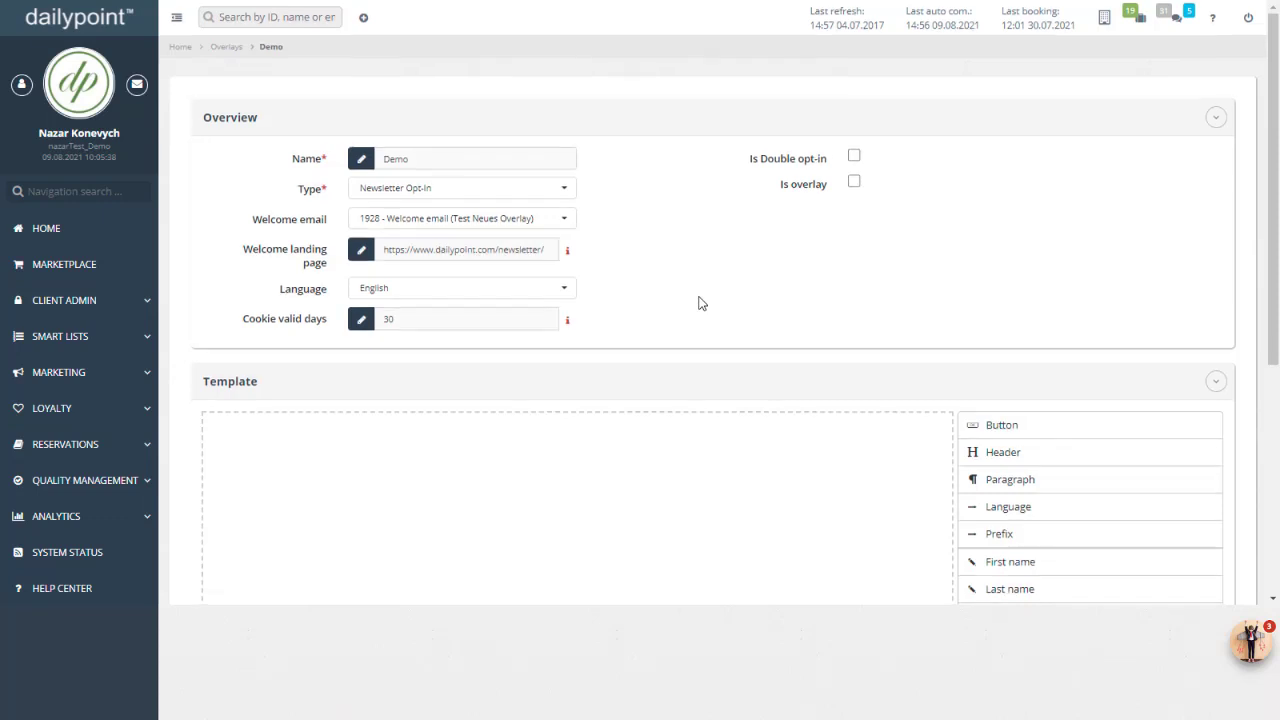
Step: Add Header, Language, First name, Last name and Email elements to the template, in that order
{"action": "scroll", "coordinate": [700, 304], "scroll_direction": "down", "scroll_amount": 3}
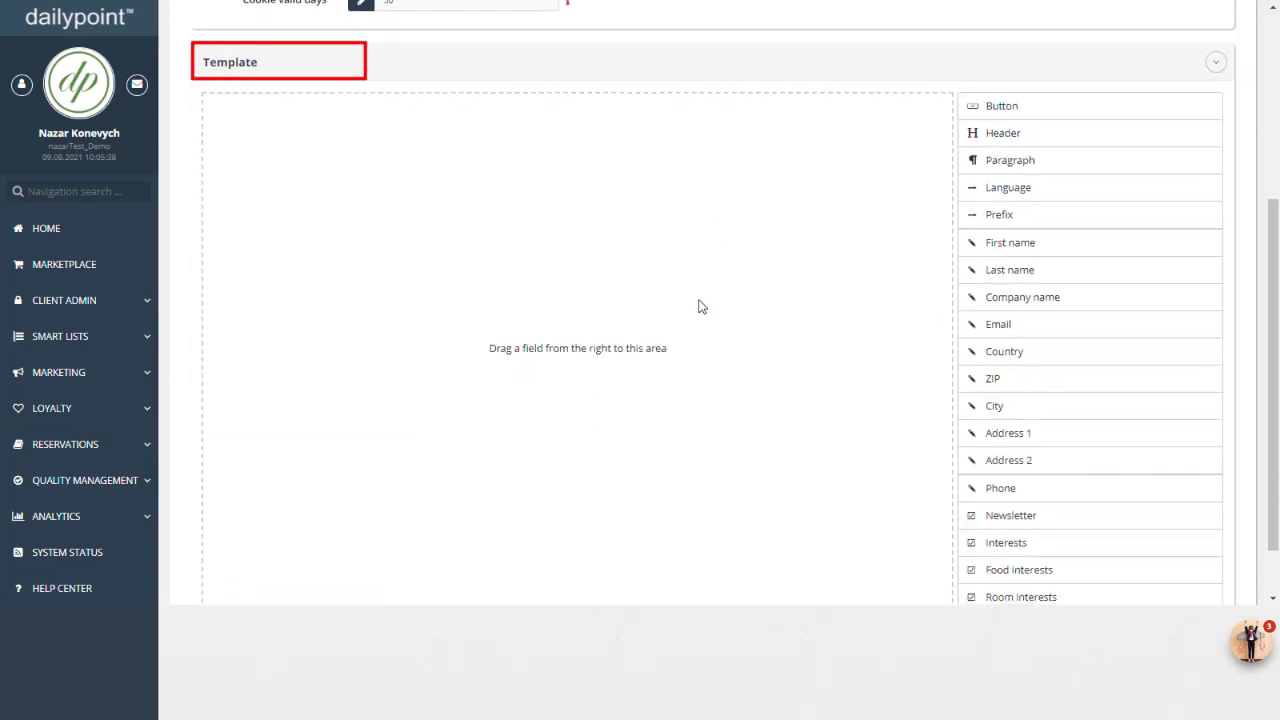
{"action": "scroll", "coordinate": [697, 306], "scroll_direction": "down", "scroll_amount": 1}
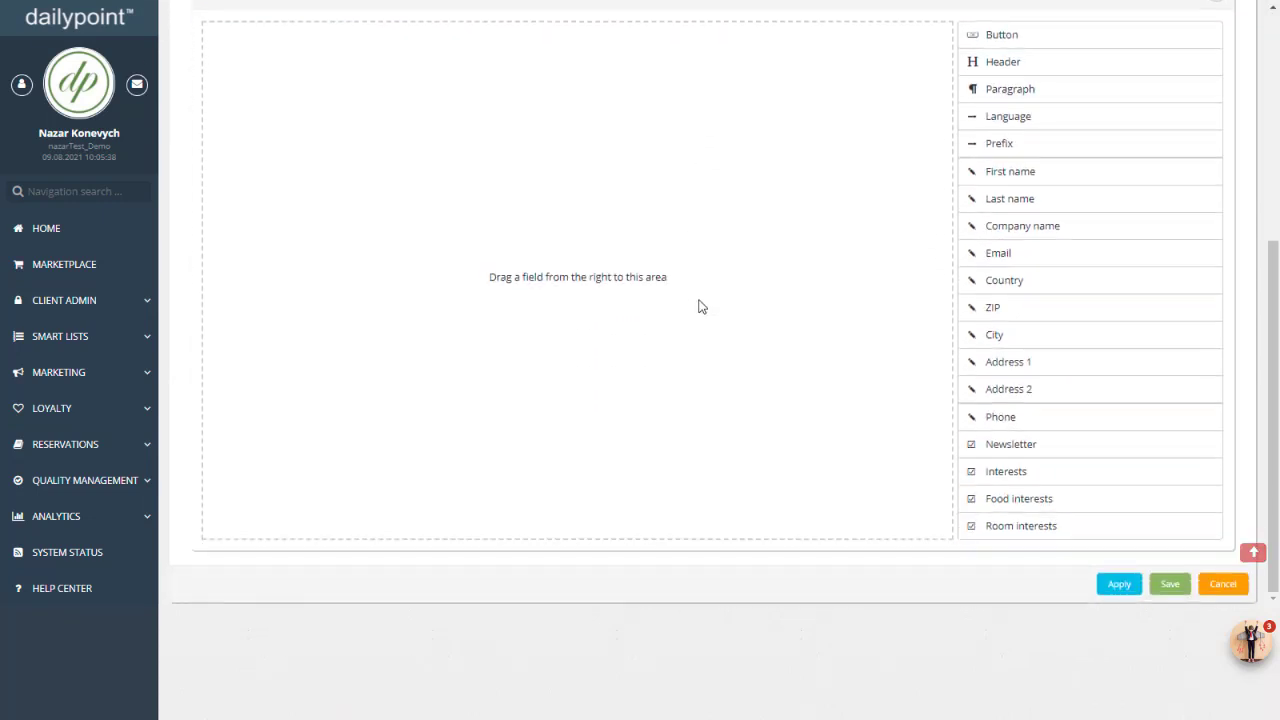
{"action": "scroll", "coordinate": [697, 306], "scroll_direction": "up", "scroll_amount": 1}
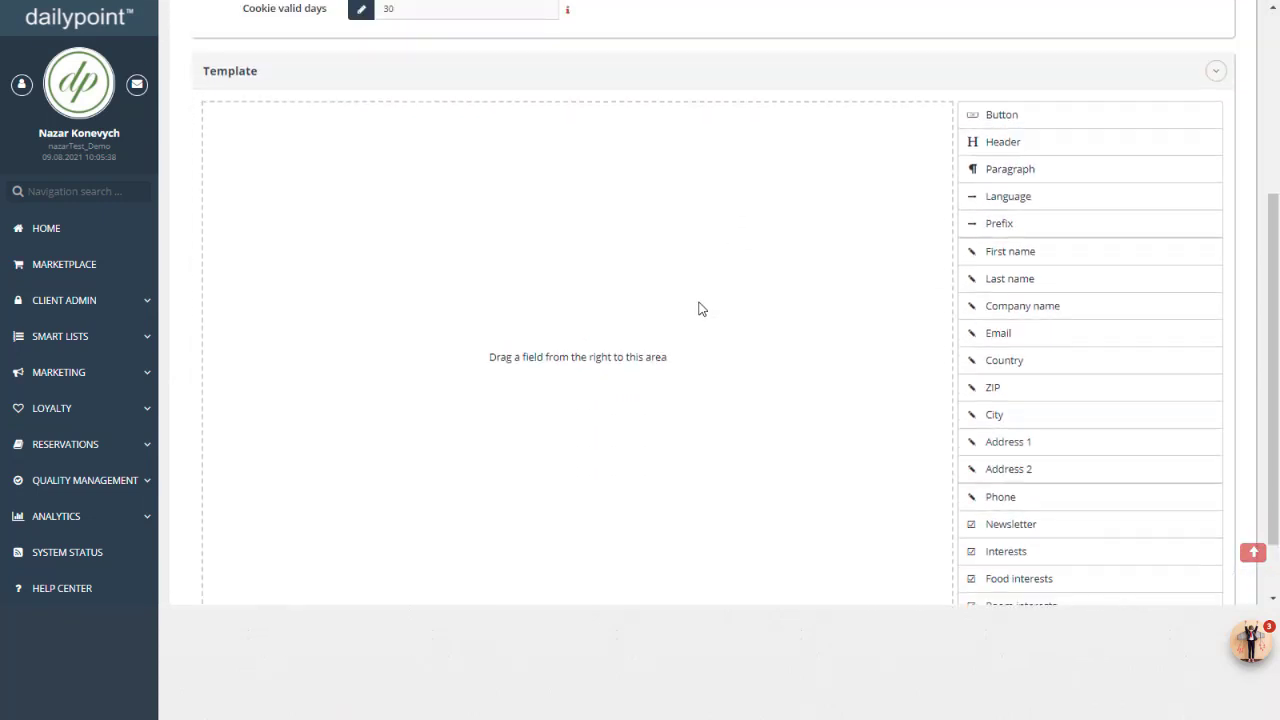
{"action": "left_click", "coordinate": [1046, 143]}
{"action": "left_click", "coordinate": [1042, 199]}
{"action": "left_click", "coordinate": [1043, 251]}
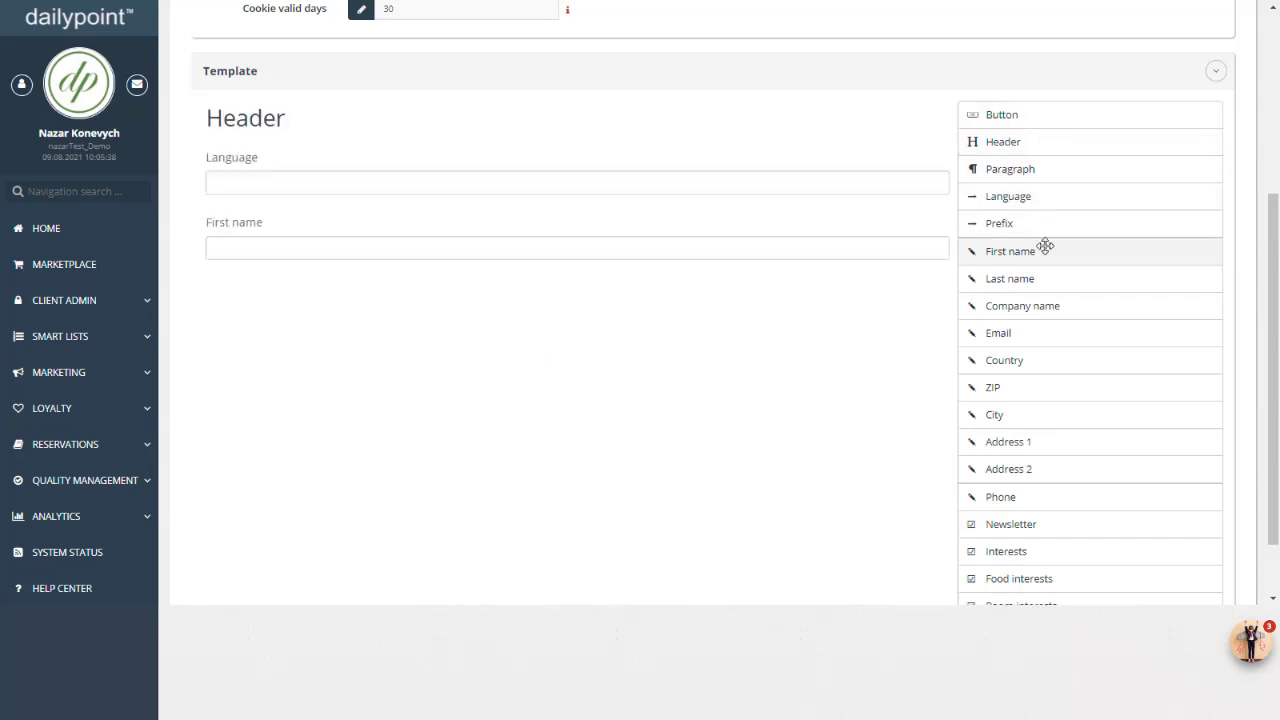
{"action": "left_click", "coordinate": [1043, 278]}
{"action": "left_click", "coordinate": [1043, 333]}
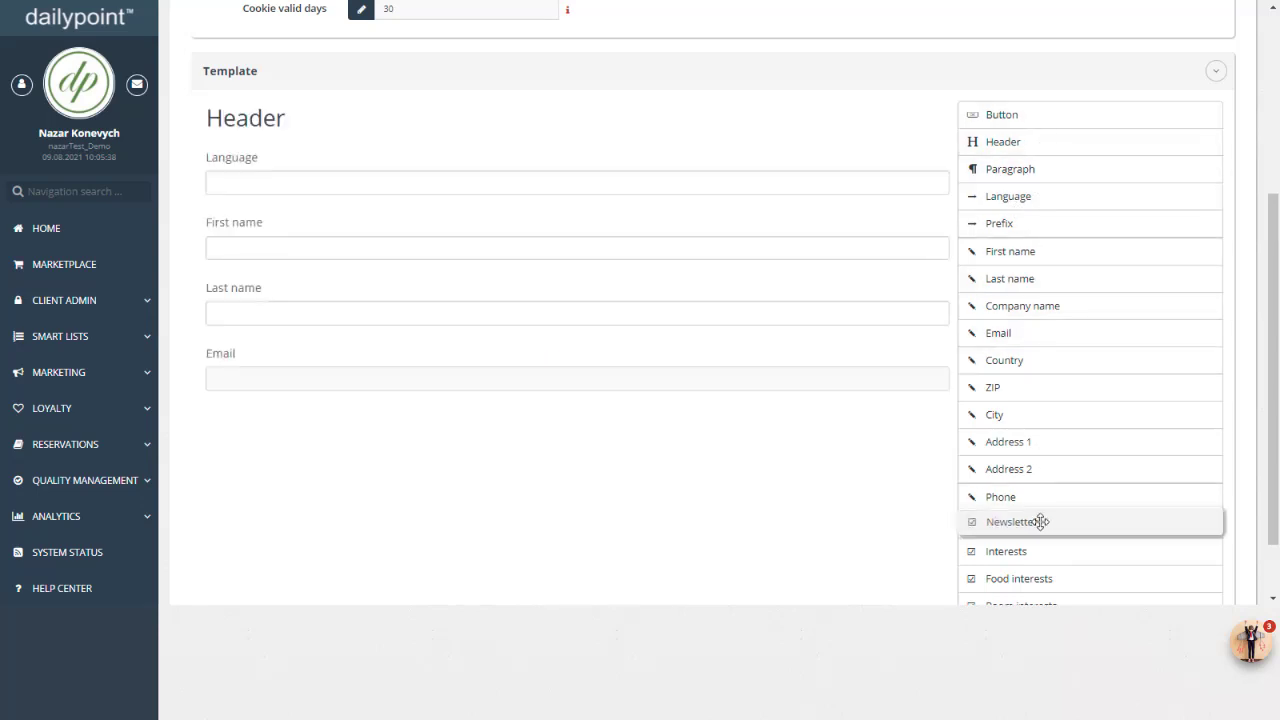
Step: Place a button below the Email field in the template and label it "Submit"
{"action": "mouse_move", "coordinate": [1048, 116]}
{"action": "left_mouse_down"}
{"action": "mouse_move", "coordinate": [829, 315]}
{"action": "mouse_move", "coordinate": [617, 437]}
{"action": "left_mouse_up"}
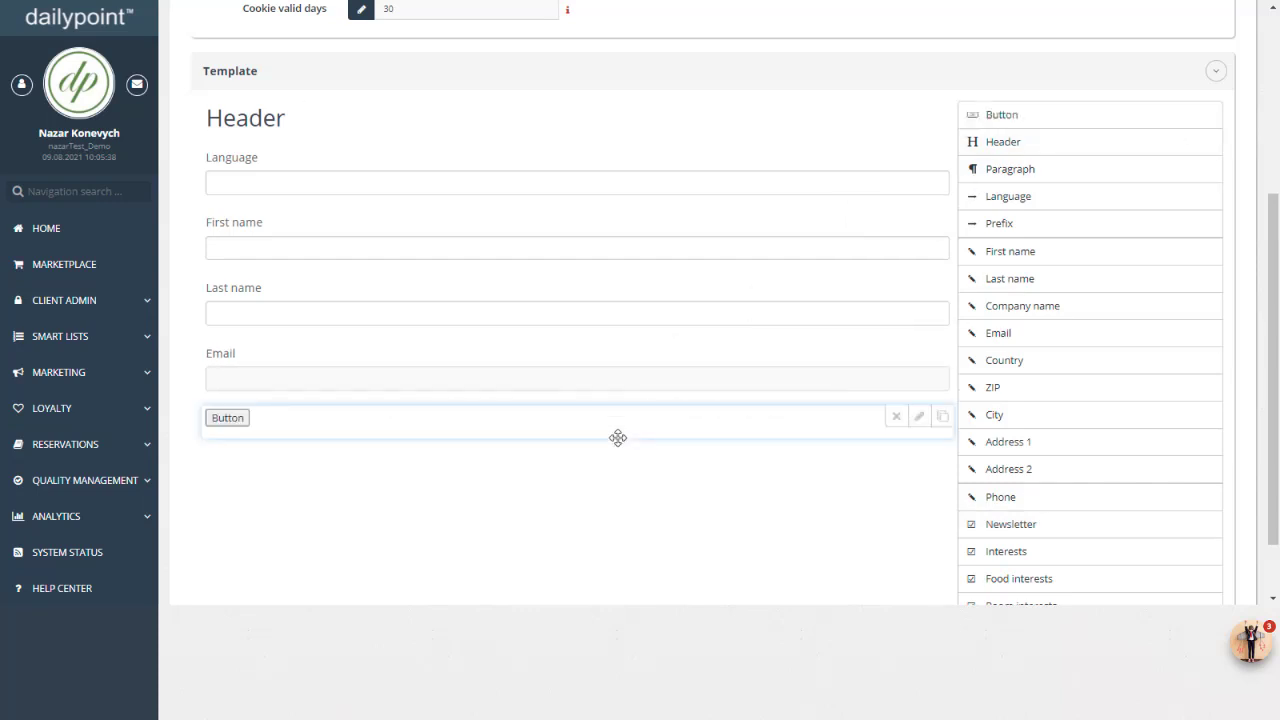
{"action": "left_click", "coordinate": [918, 416]}
{"action": "left_click", "coordinate": [410, 482]}
{"action": "left_click", "coordinate": [375, 517]}
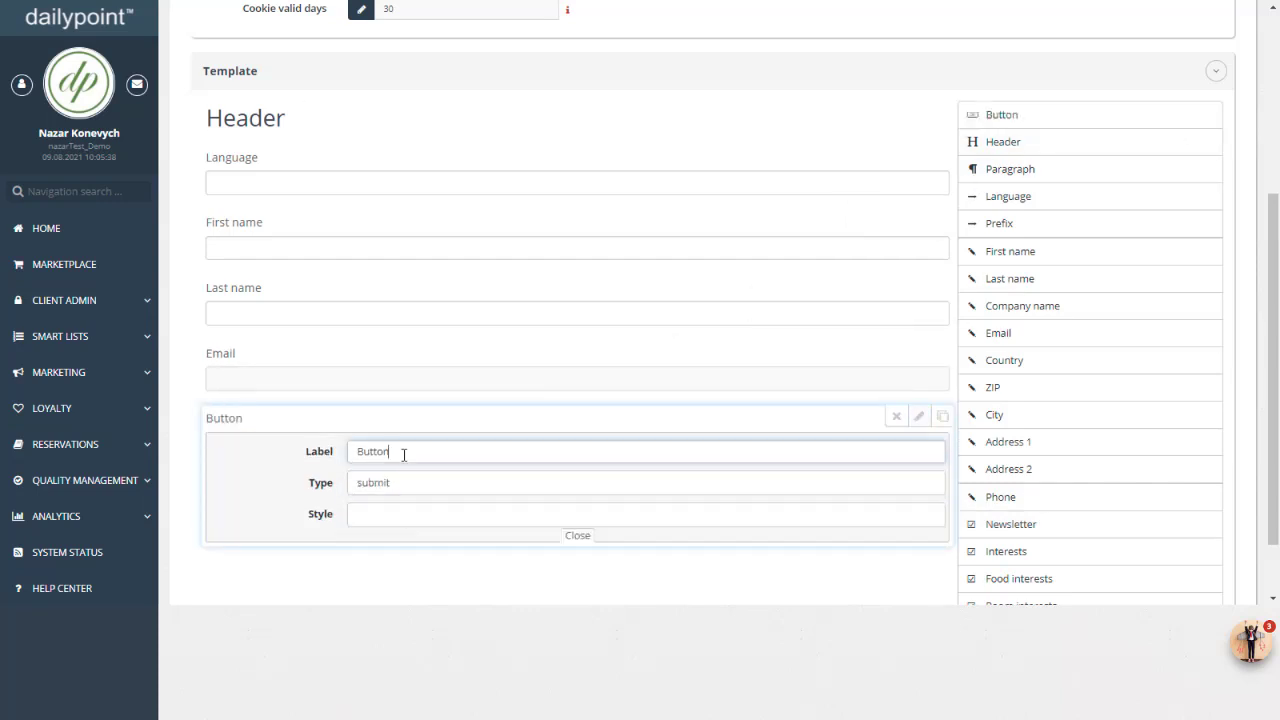
{"action": "left_click_drag", "start_coordinate": [403, 451], "coordinate": [322, 463]}
{"action": "type", "text": "Submit"}
{"action": "left_click", "coordinate": [578, 536]}
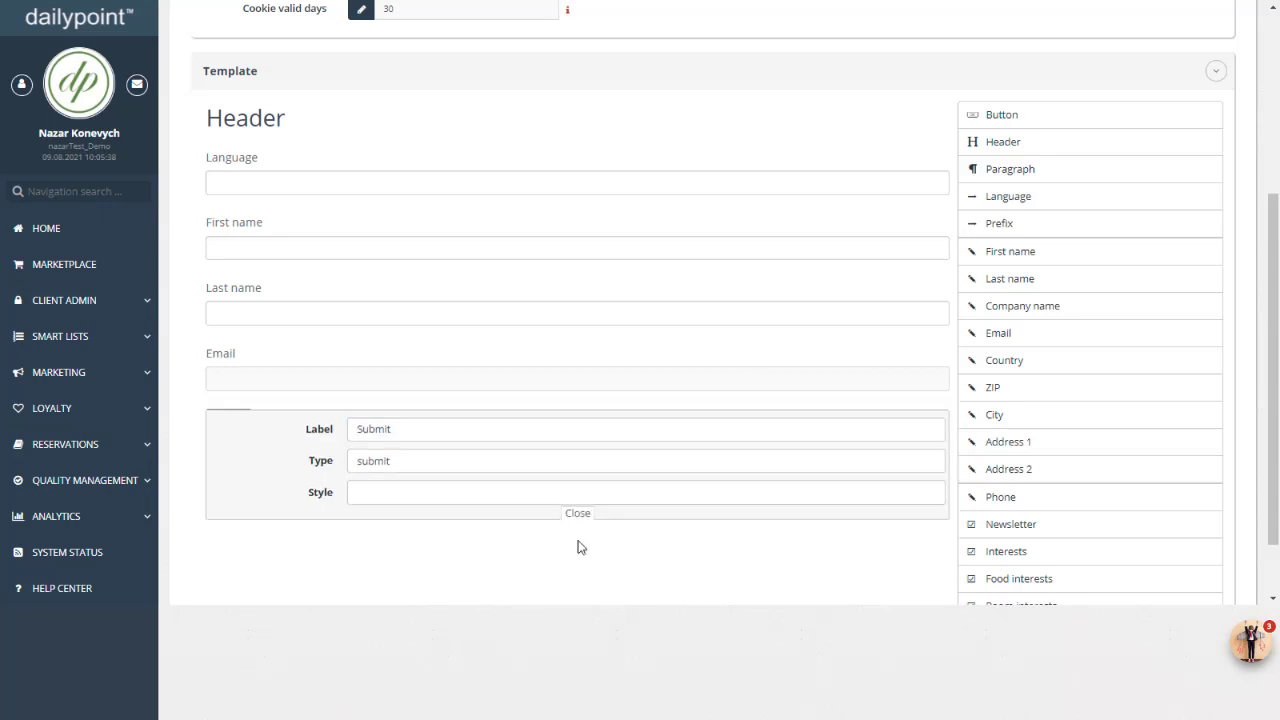
Step: Clear the Language field's label, preselect English as its option and make the field required
{"action": "left_click", "coordinate": [918, 156]}
{"action": "double_click", "coordinate": [400, 216]}
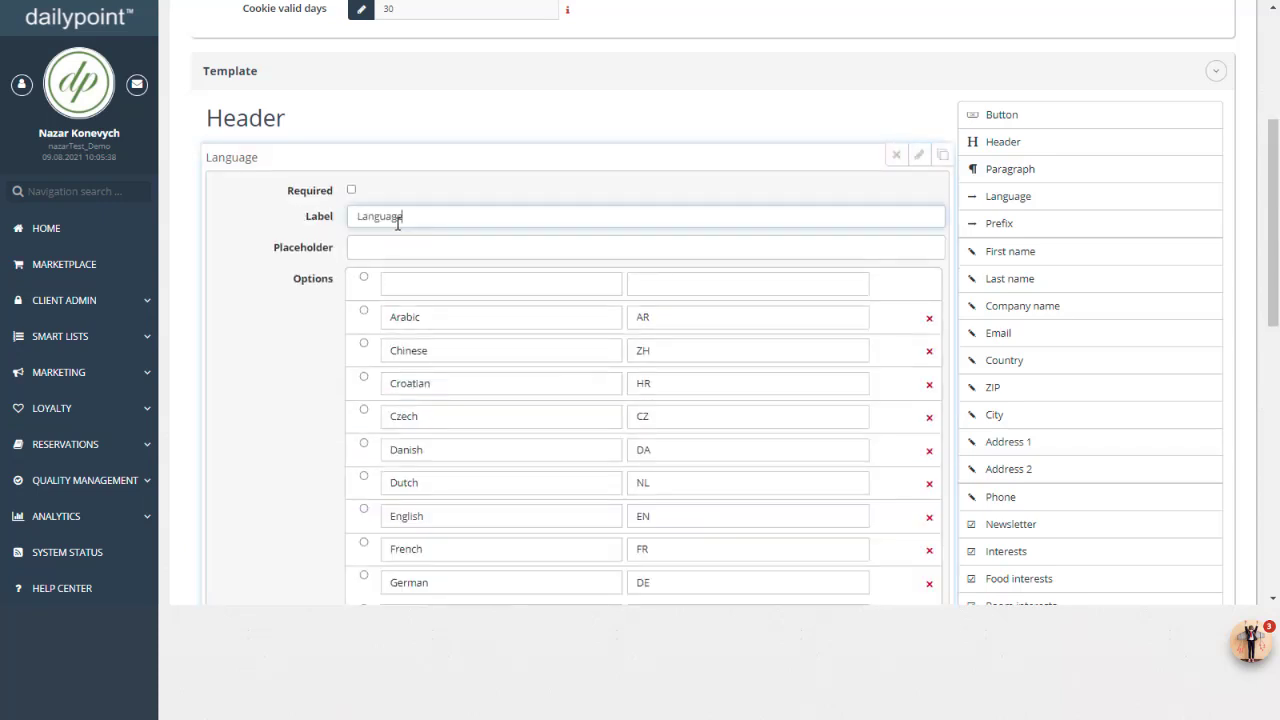
{"action": "key", "text": "BackSpace"}
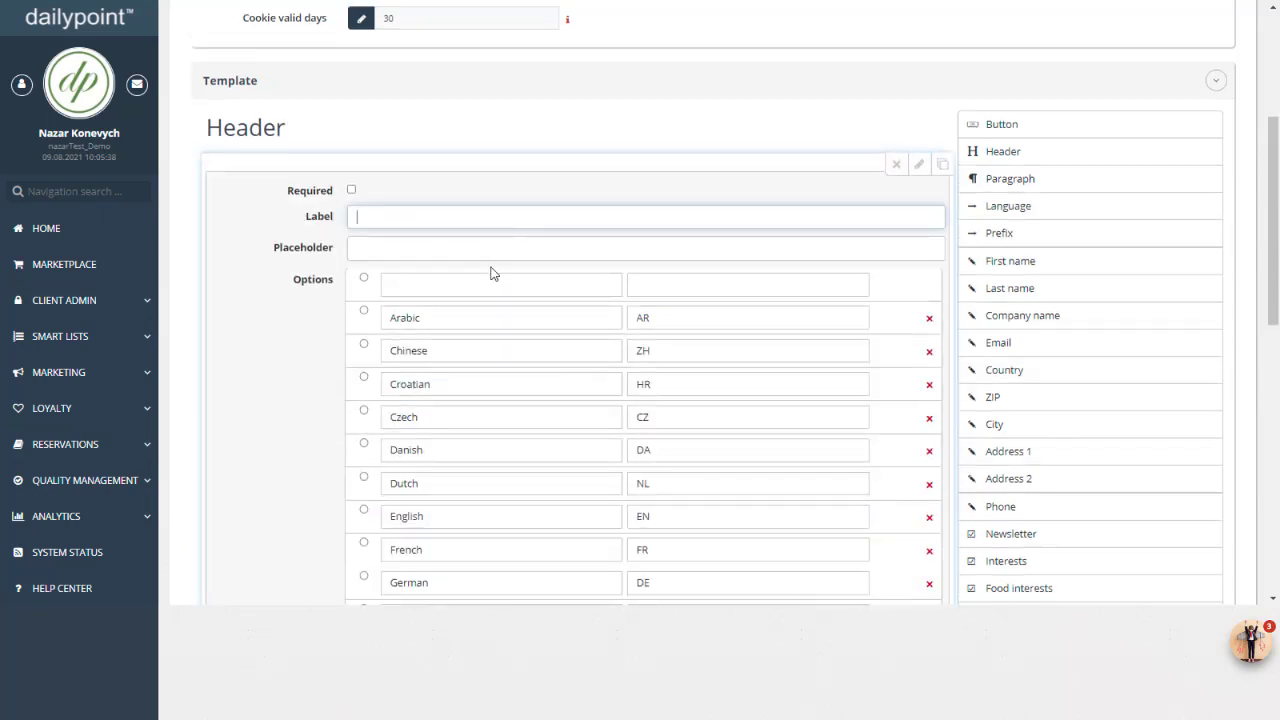
{"action": "left_click", "coordinate": [363, 510]}
{"action": "left_click", "coordinate": [351, 190]}
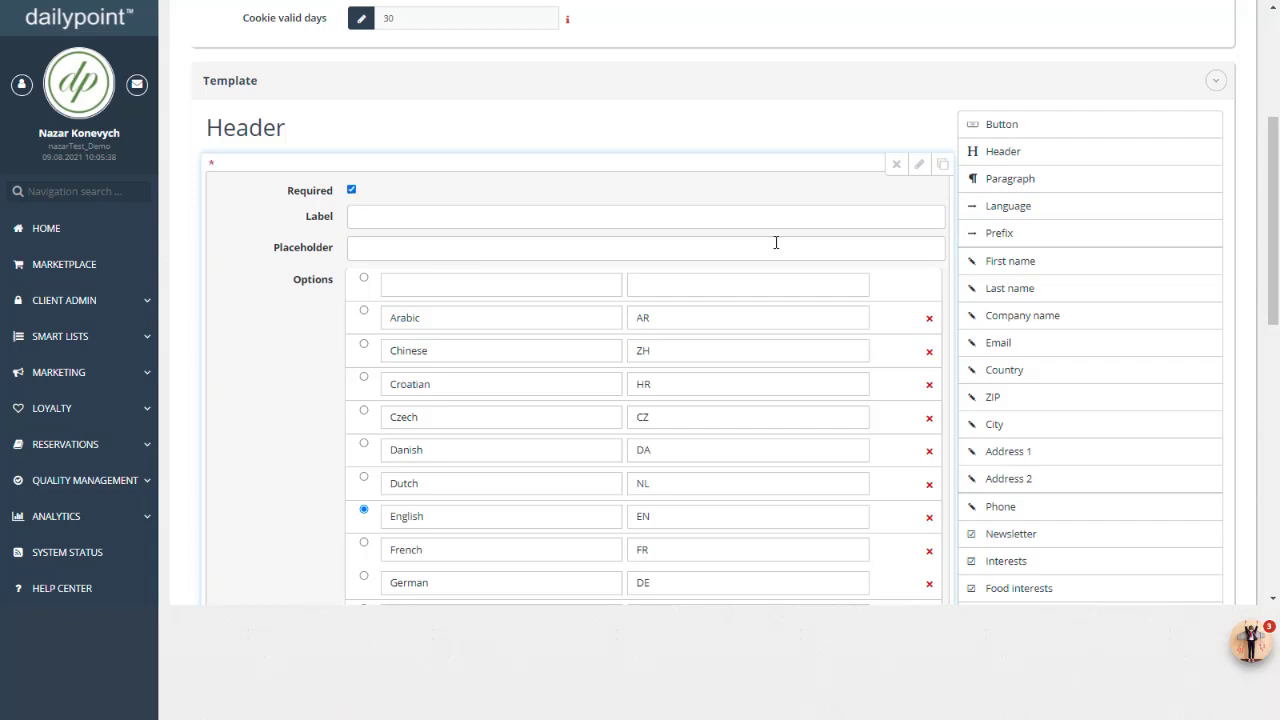
{"action": "left_click", "coordinate": [918, 163]}
Step: Move the label texts of the First name, Last name and Email fields into their placeholders, leaving the labels empty
{"action": "left_click", "coordinate": [918, 218]}
{"action": "left_click", "coordinate": [578, 429]}
{"action": "left_click", "coordinate": [919, 286]}
{"action": "left_click_drag", "start_coordinate": [410, 346], "coordinate": [343, 341]}
{"action": "key", "text": "ctrl+x"}
{"action": "left_click", "coordinate": [400, 377]}
{"action": "key", "text": "ctrl+v"}
{"action": "left_click", "coordinate": [577, 494]}
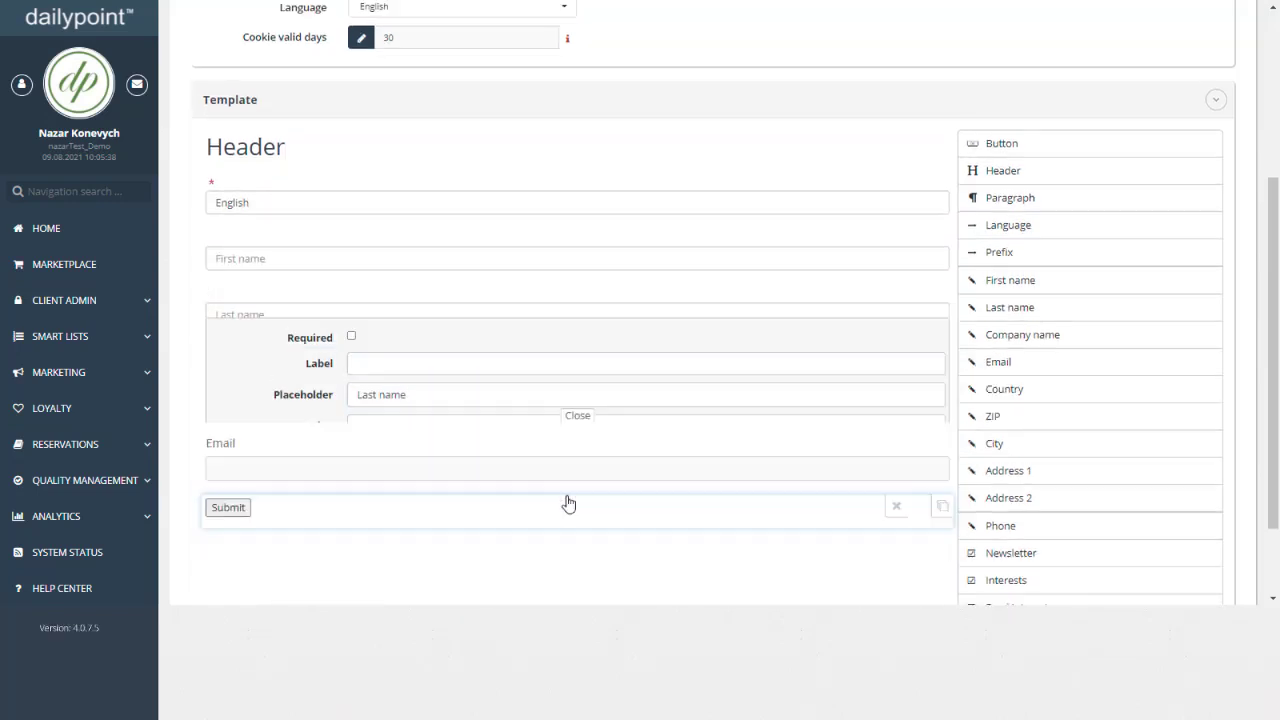
{"action": "left_click", "coordinate": [919, 360]}
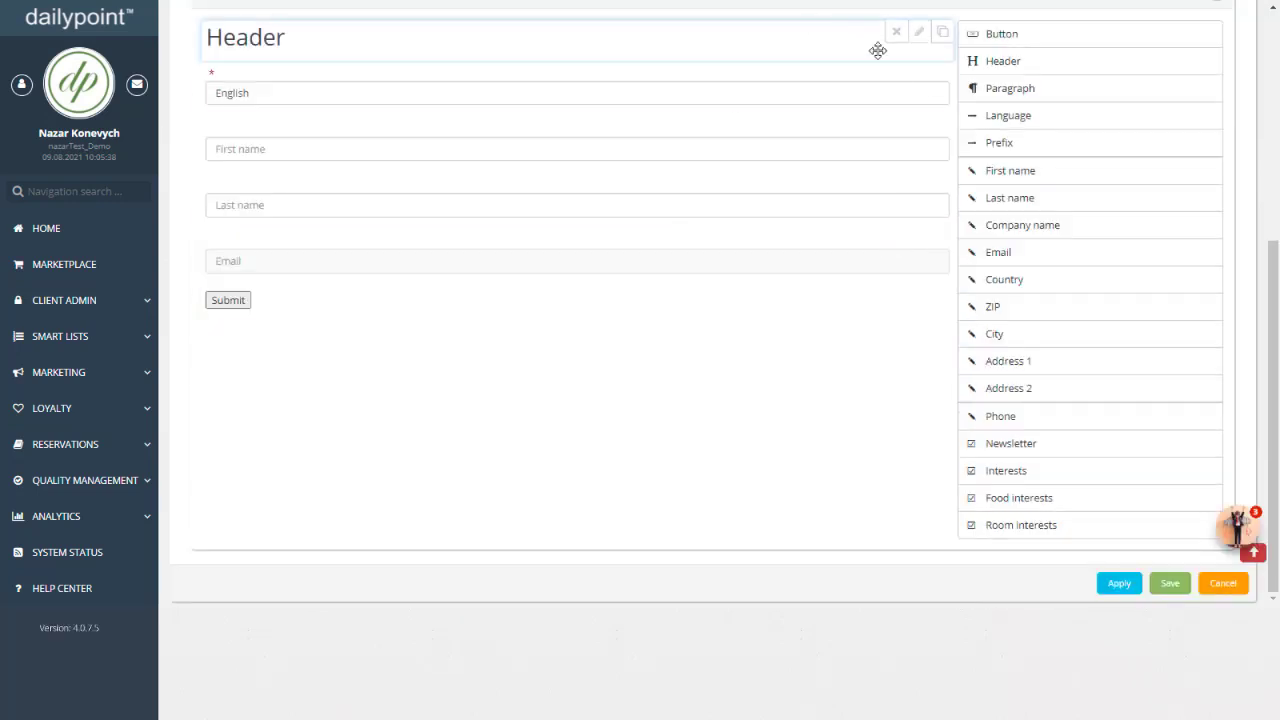
Step: Set the style of the First name and Last name fields to "border: 2px solid green; border-radius: 4px"
{"action": "left_click", "coordinate": [918, 135]}
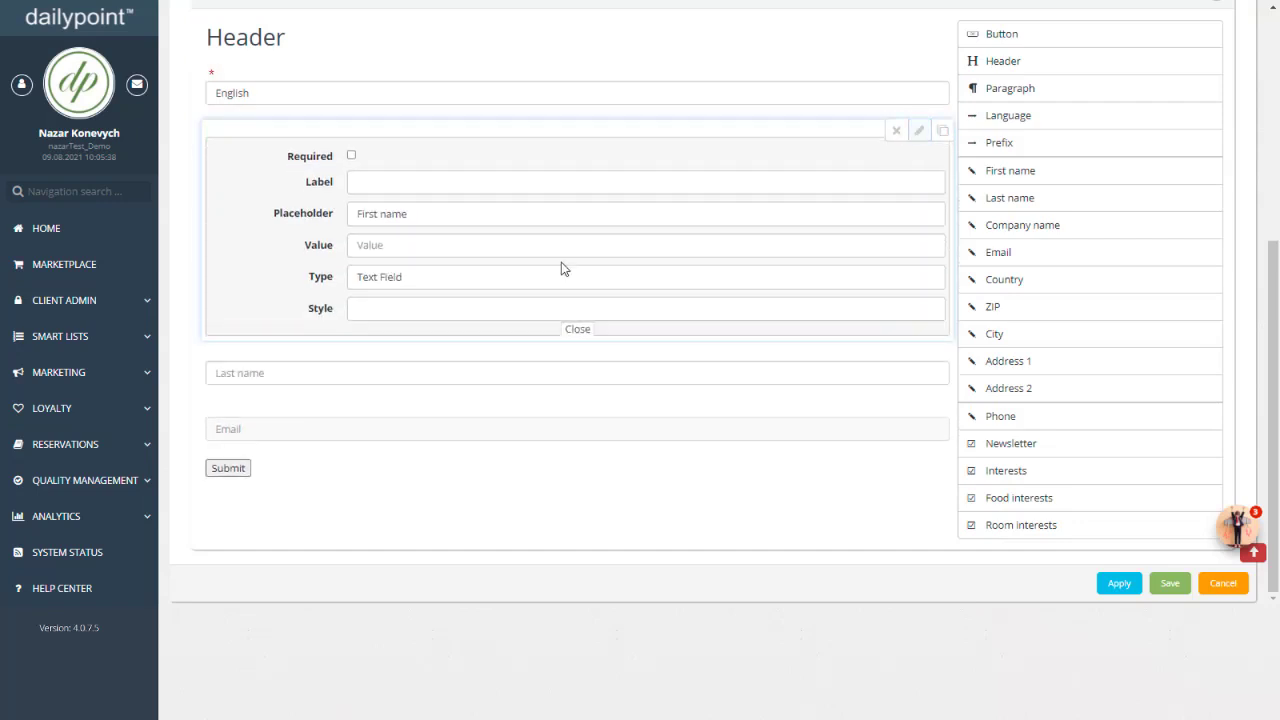
{"action": "left_click", "coordinate": [509, 310]}
{"action": "key", "text": "ctrl+v"}
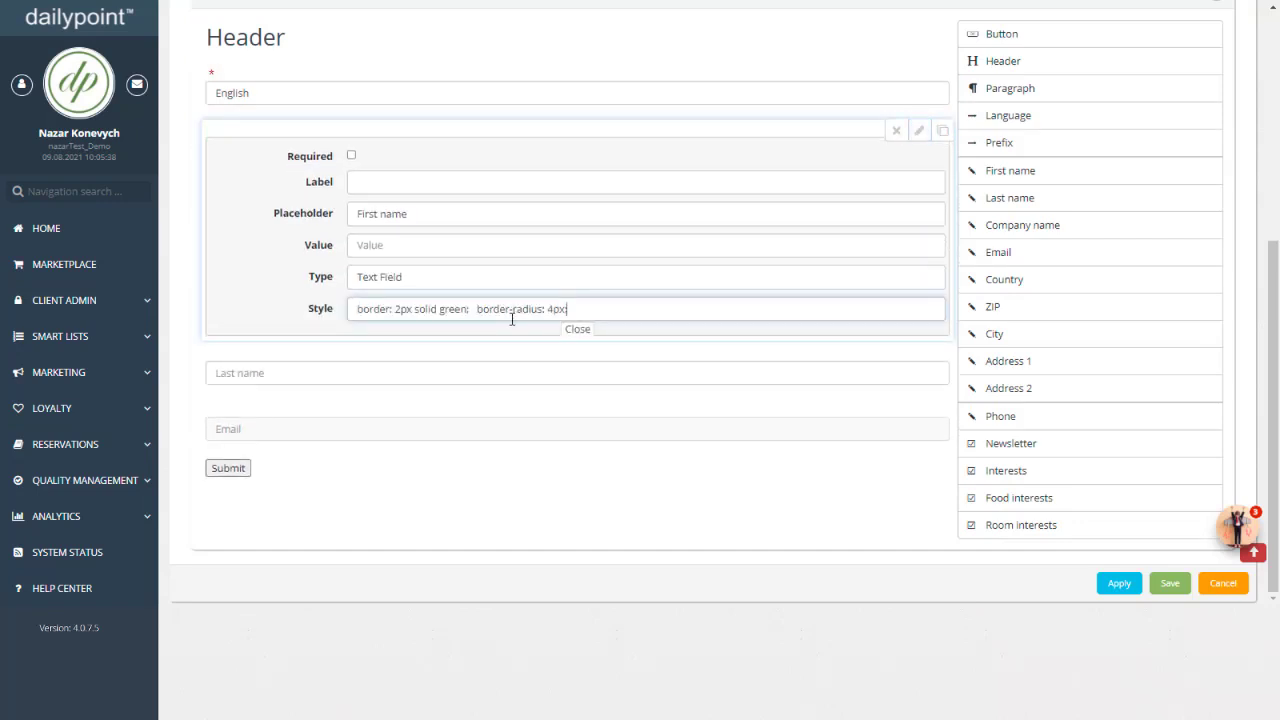
{"action": "left_click", "coordinate": [577, 330]}
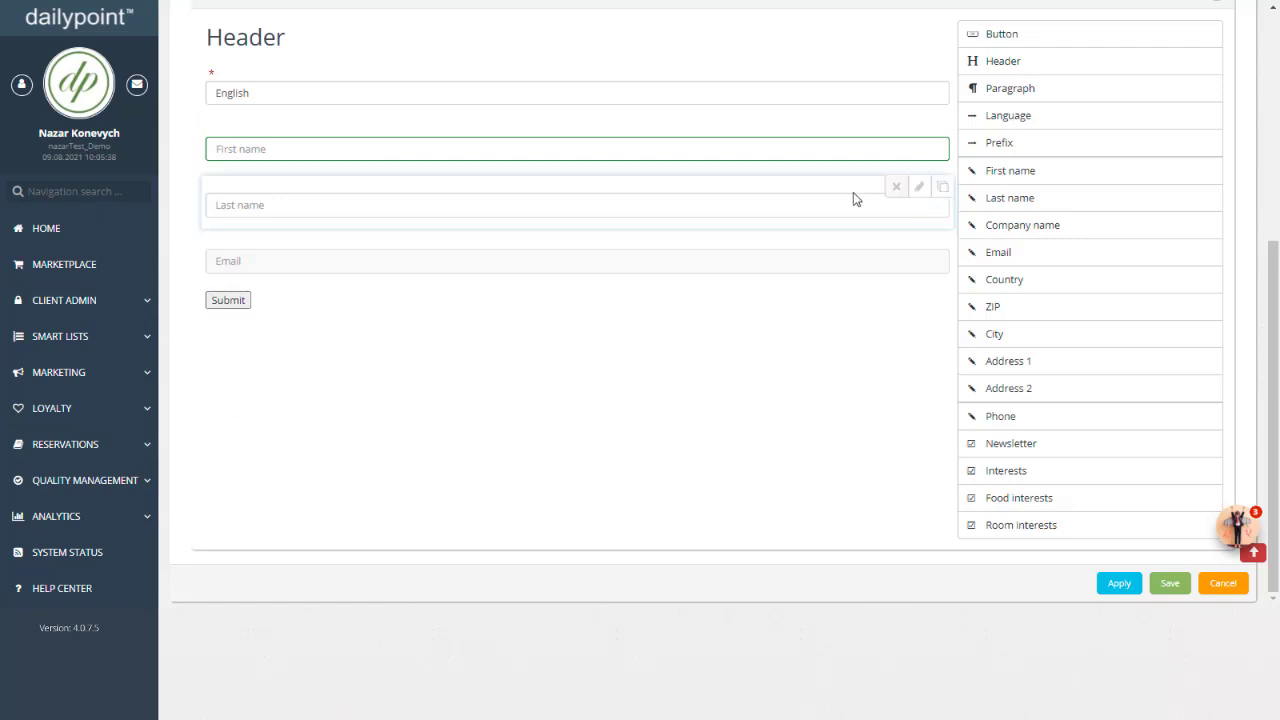
{"action": "left_click", "coordinate": [918, 188]}
{"action": "left_click", "coordinate": [560, 366]}
{"action": "key", "text": "ctrl+v"}
{"action": "left_click", "coordinate": [577, 386]}
Step: Paste a CSS style into the Submit button's Style setting
{"action": "left_click", "coordinate": [918, 300]}
{"action": "left_click", "coordinate": [666, 398]}
{"action": "key", "text": "ctrl+v"}
{"action": "left_click", "coordinate": [578, 418]}
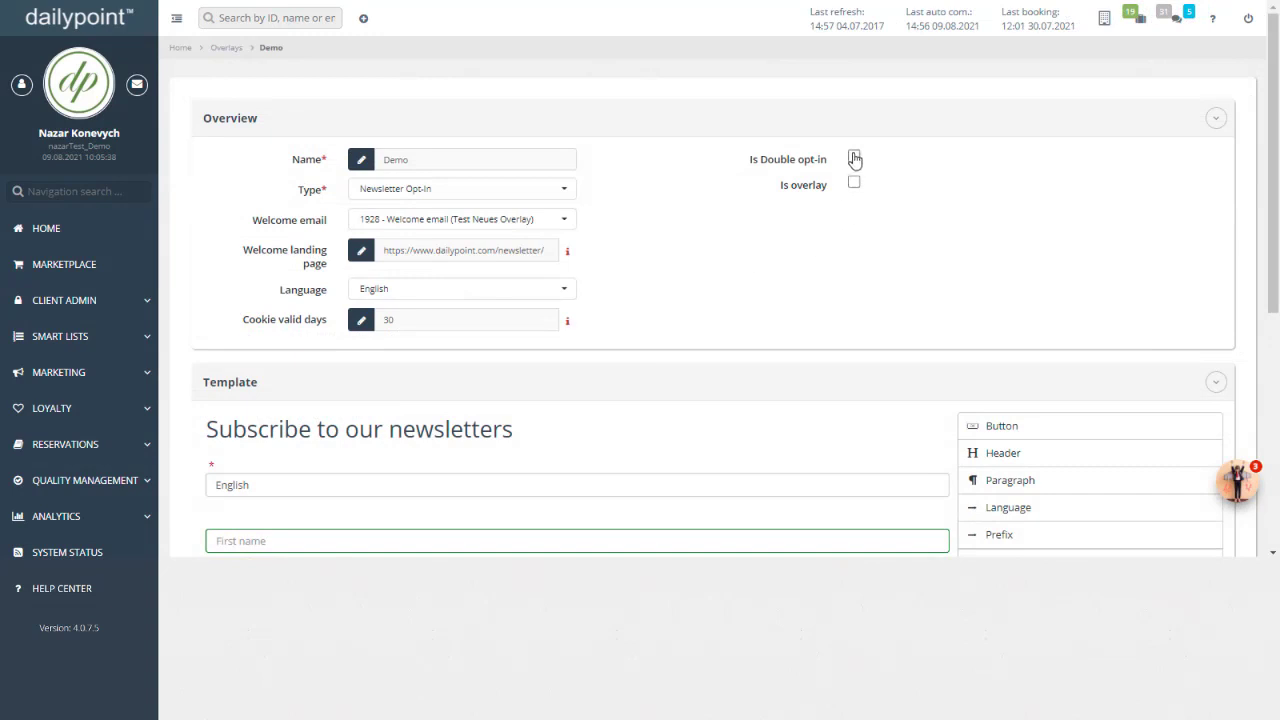
{"action": "left_click", "coordinate": [853, 156]}
{"action": "left_click", "coordinate": [880, 185]}
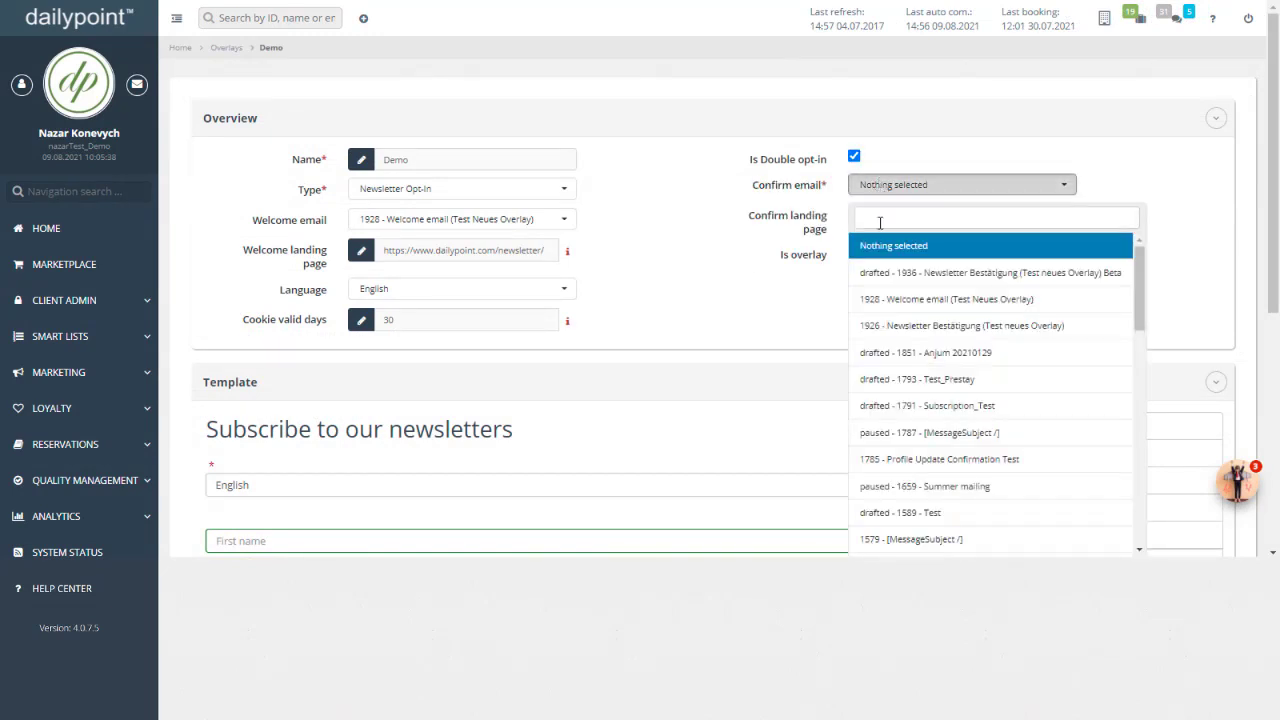
{"action": "left_click", "coordinate": [900, 325]}
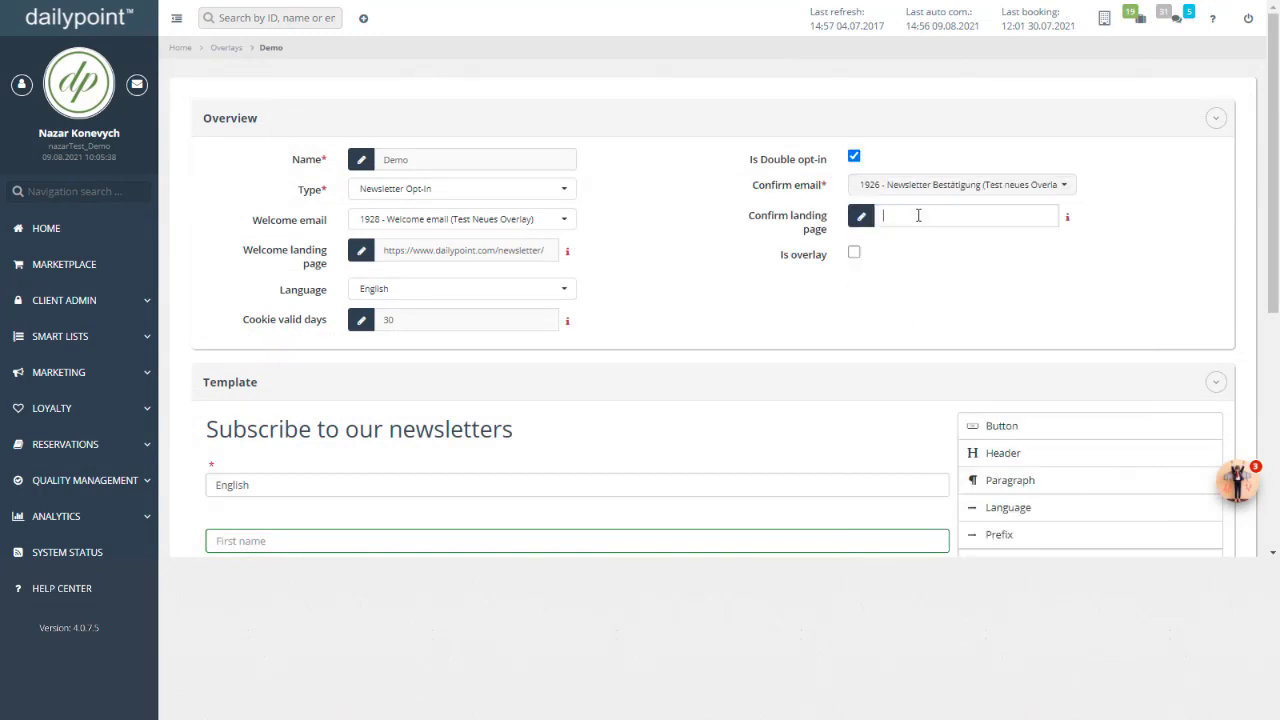
{"action": "key", "text": "ctrl+v"}
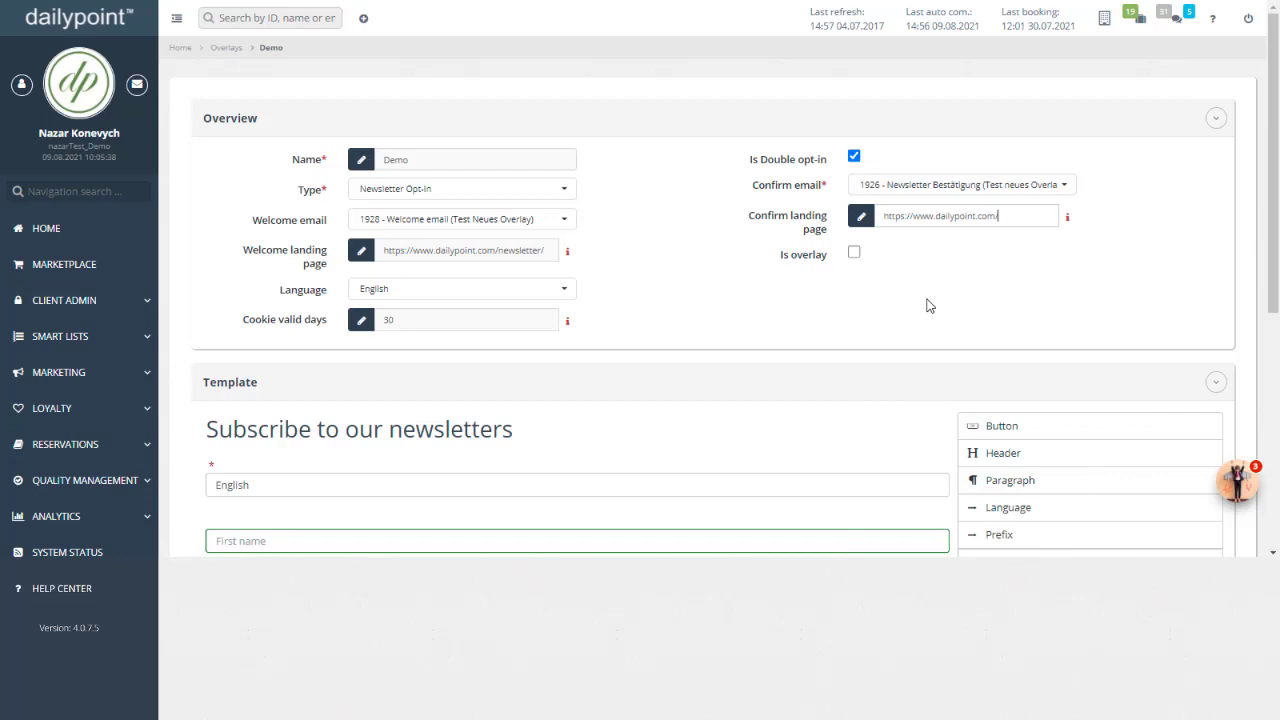
Step: Enable the overlay option with a waiting time of 3 and a width of 500
{"action": "left_click", "coordinate": [853, 253]}
{"action": "double_click", "coordinate": [887, 282]}
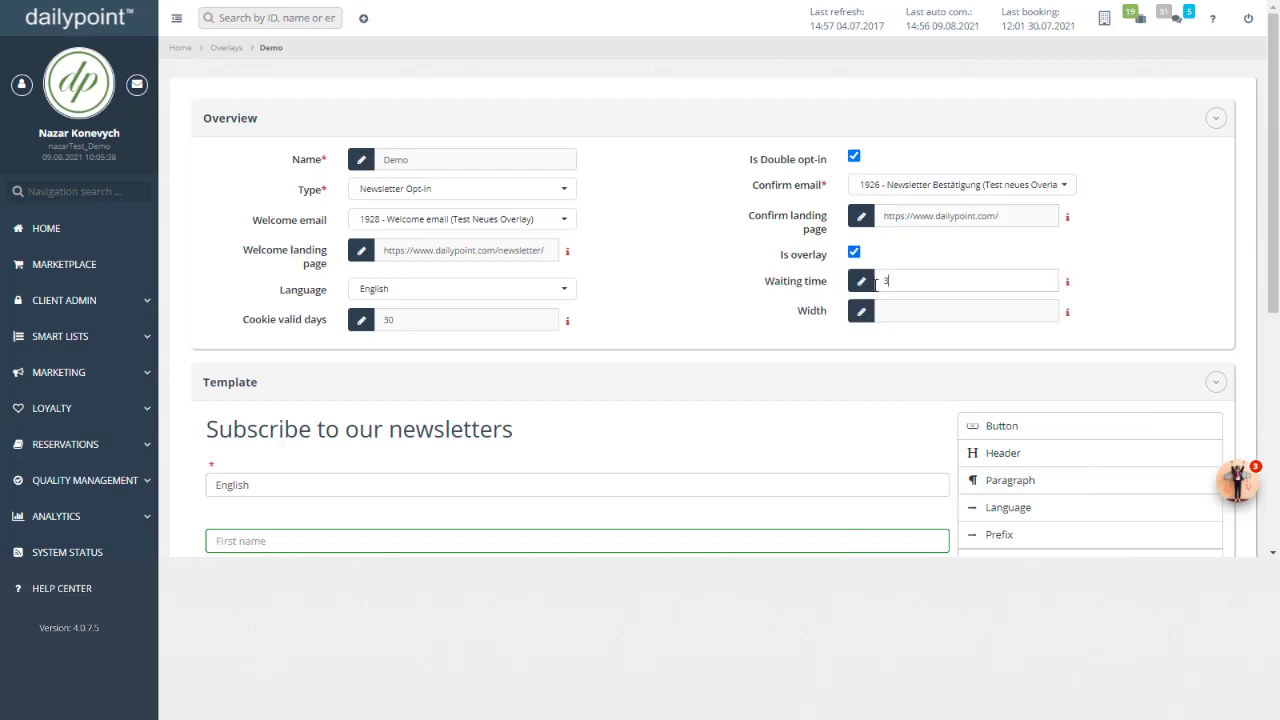
{"action": "left_click", "coordinate": [896, 311]}
{"action": "type", "text": "500"}
{"action": "key", "text": "Return"}
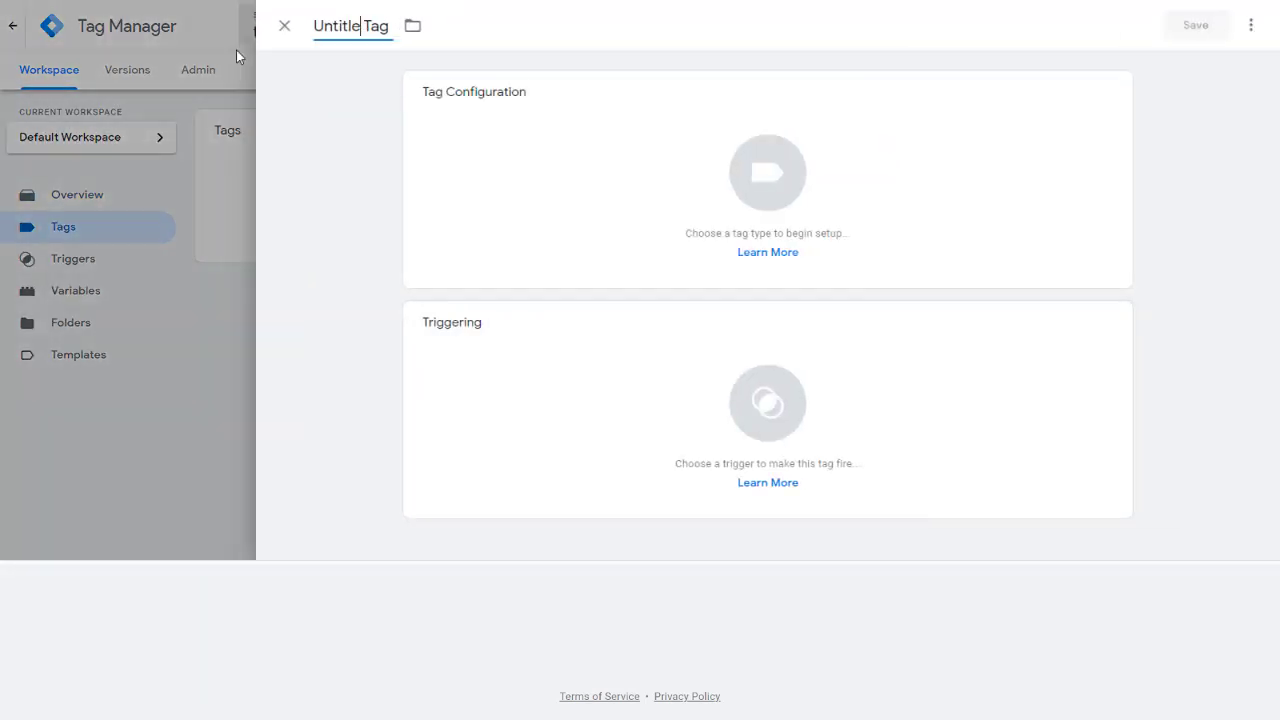
Step: Name the untitled tag "Dailypoint Tag" in Google Tag Manager
{"action": "key", "text": "BackSpace"}
{"action": "key", "text": "BackSpace"}
{"action": "key", "text": "BackSpace"}
{"action": "key", "text": "BackSpace"}
{"action": "key", "text": "BackSpace"}
{"action": "key", "text": "BackSpace"}
{"action": "key", "text": "BackSpace"}
{"action": "key", "text": "BackSpace"}
{"action": "type", "text": "Dailypoint"}
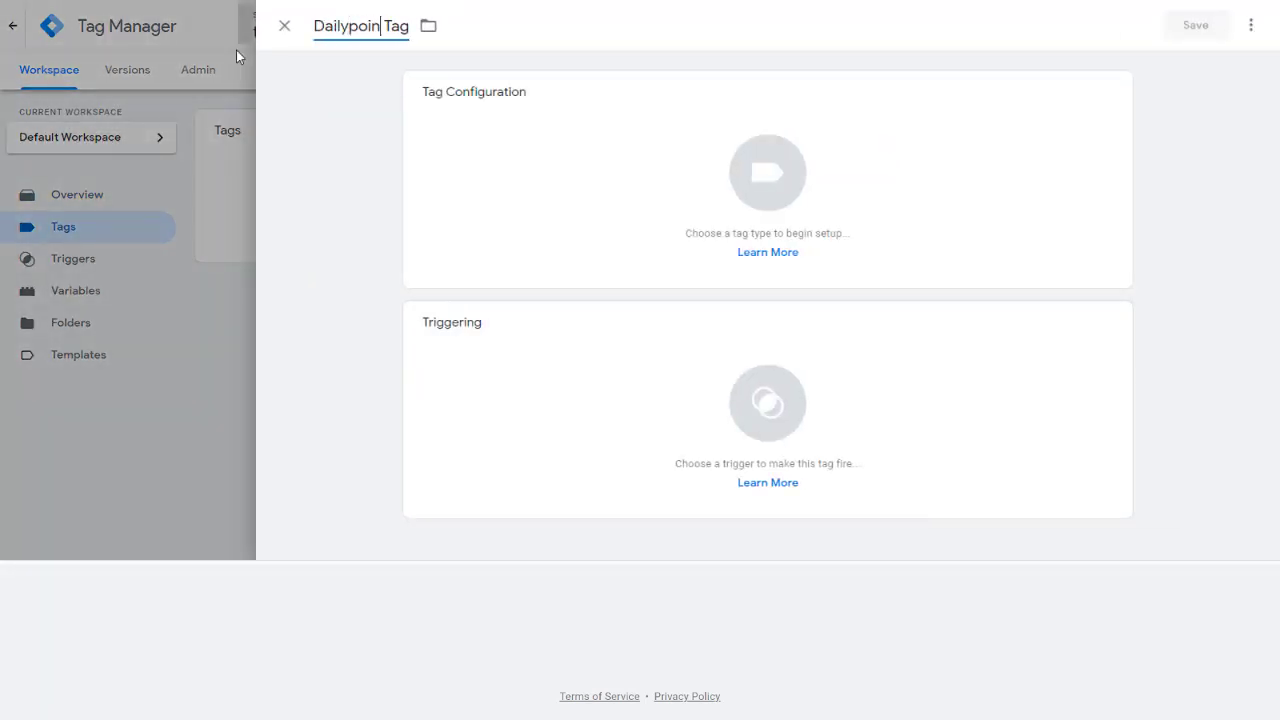
Step: Search the tag types for "html" and set the tag's type to Custom HTML
{"action": "left_click", "coordinate": [582, 170]}
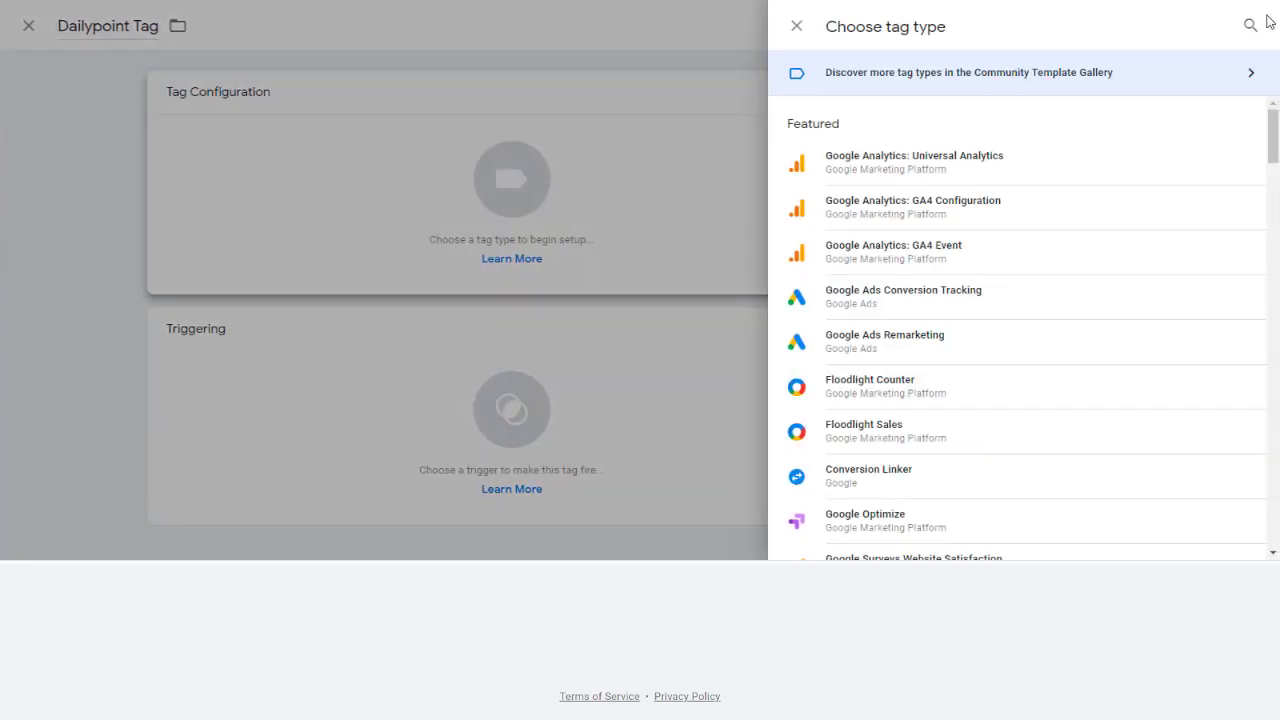
{"action": "left_click", "coordinate": [1250, 26]}
{"action": "type", "text": "htm"}
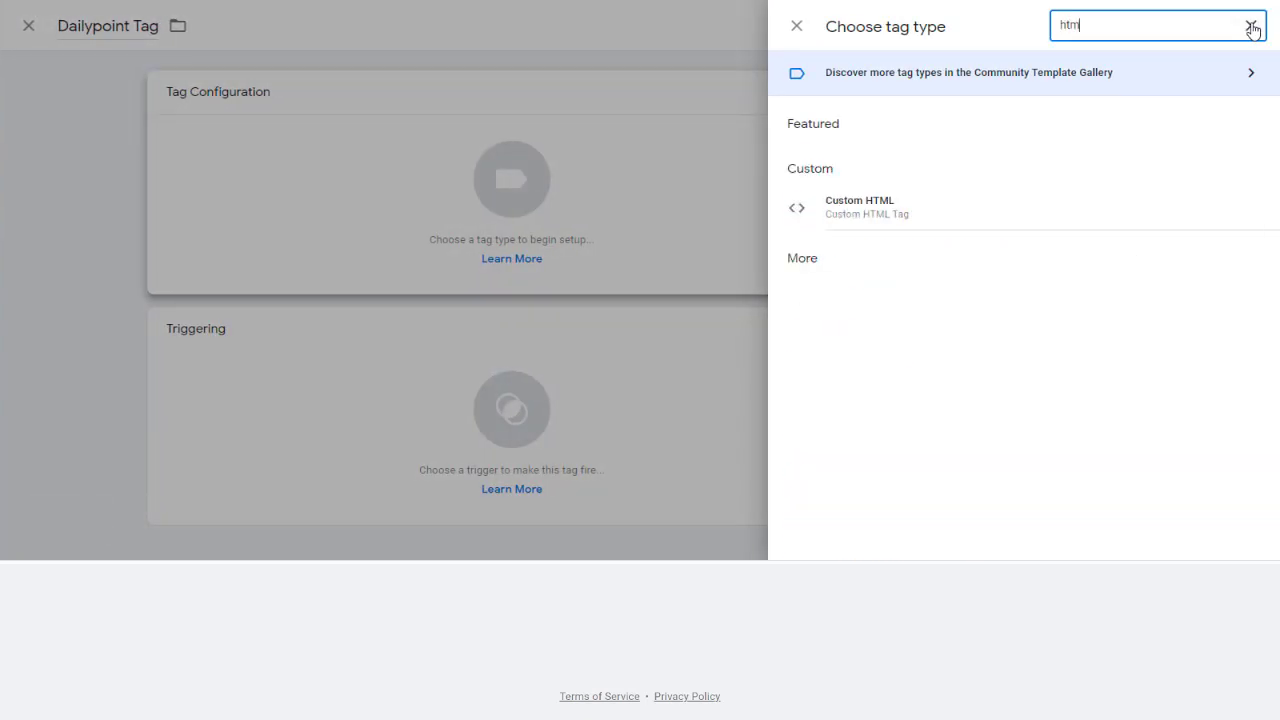
{"action": "type", "text": "l"}
{"action": "left_click", "coordinate": [960, 217]}
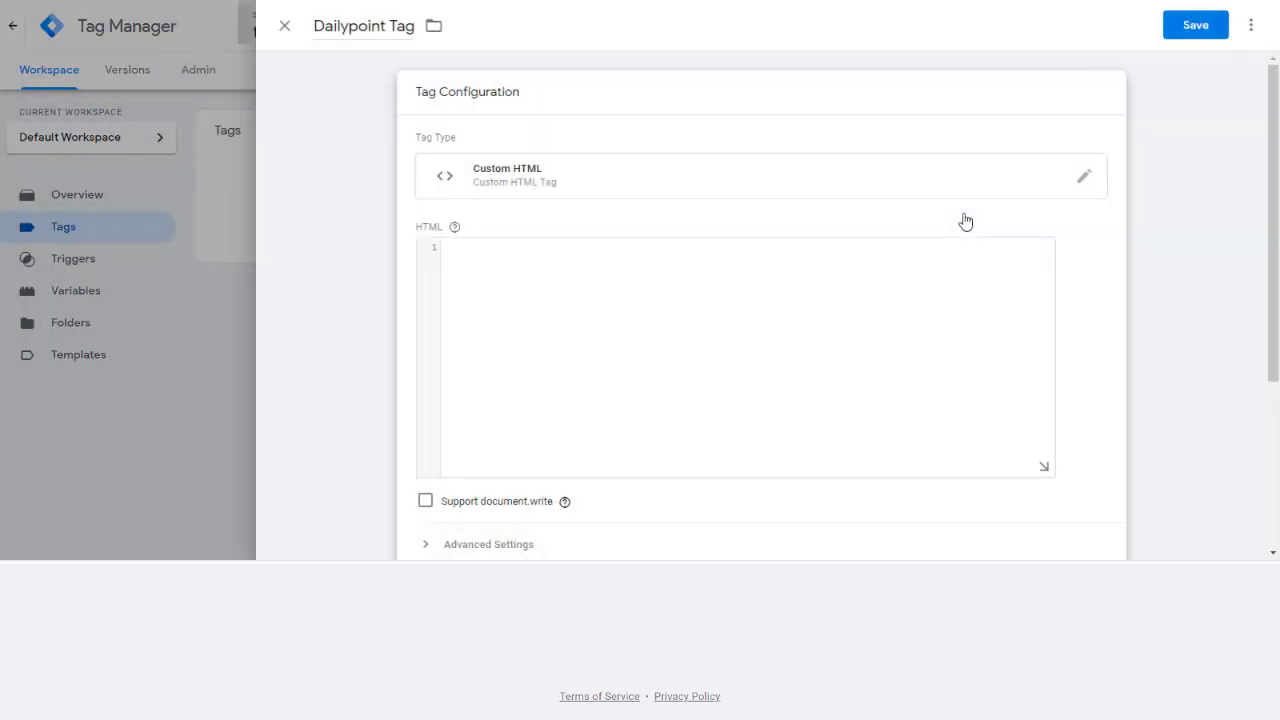
Step: Paste the copied overlay form code into the HTML of the Custom HTML tag
{"action": "left_click", "coordinate": [795, 330]}
{"action": "key", "text": "ctrl+v"}
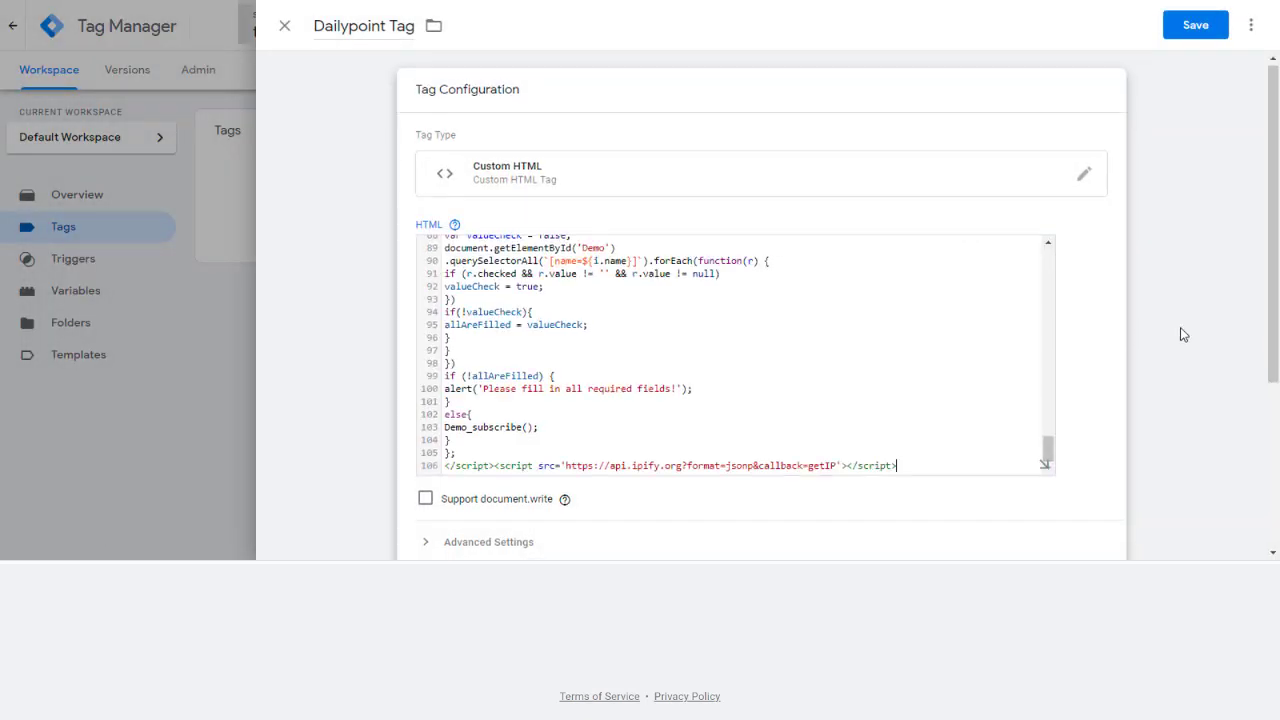
Step: Add a new firing trigger to the tag, name it "Dailypoint Trigger" and set its type to Page View
{"action": "scroll", "coordinate": [1180, 328], "scroll_direction": "down", "scroll_amount": 3}
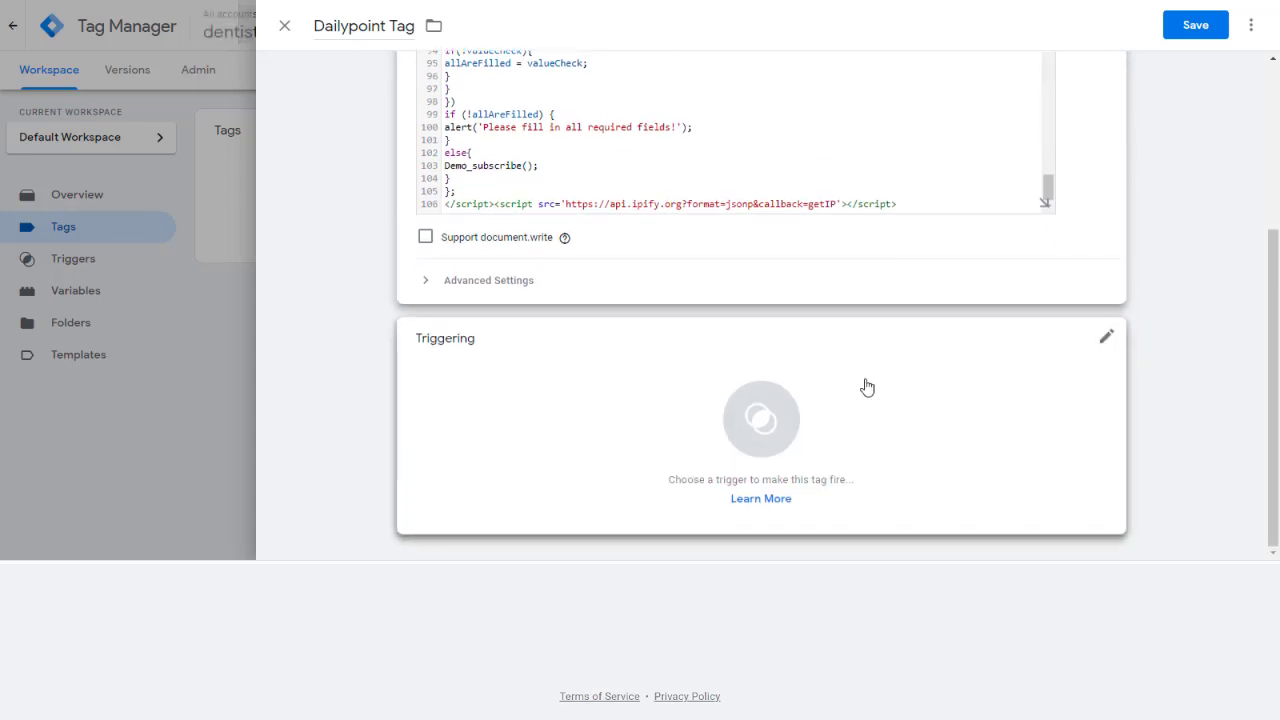
{"action": "left_click", "coordinate": [864, 386]}
{"action": "left_click", "coordinate": [1246, 26]}
{"action": "double_click", "coordinate": [337, 25]}
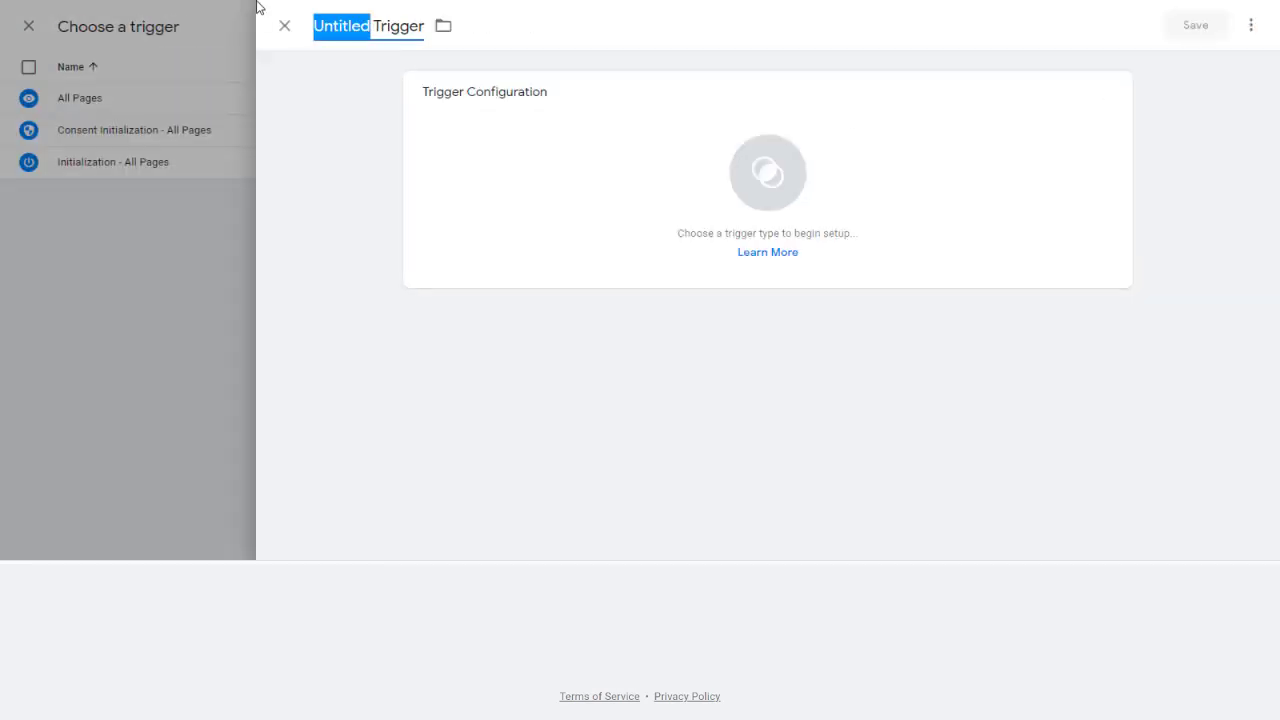
{"action": "type", "text": "Dailypoint"}
{"action": "left_click", "coordinate": [767, 180]}
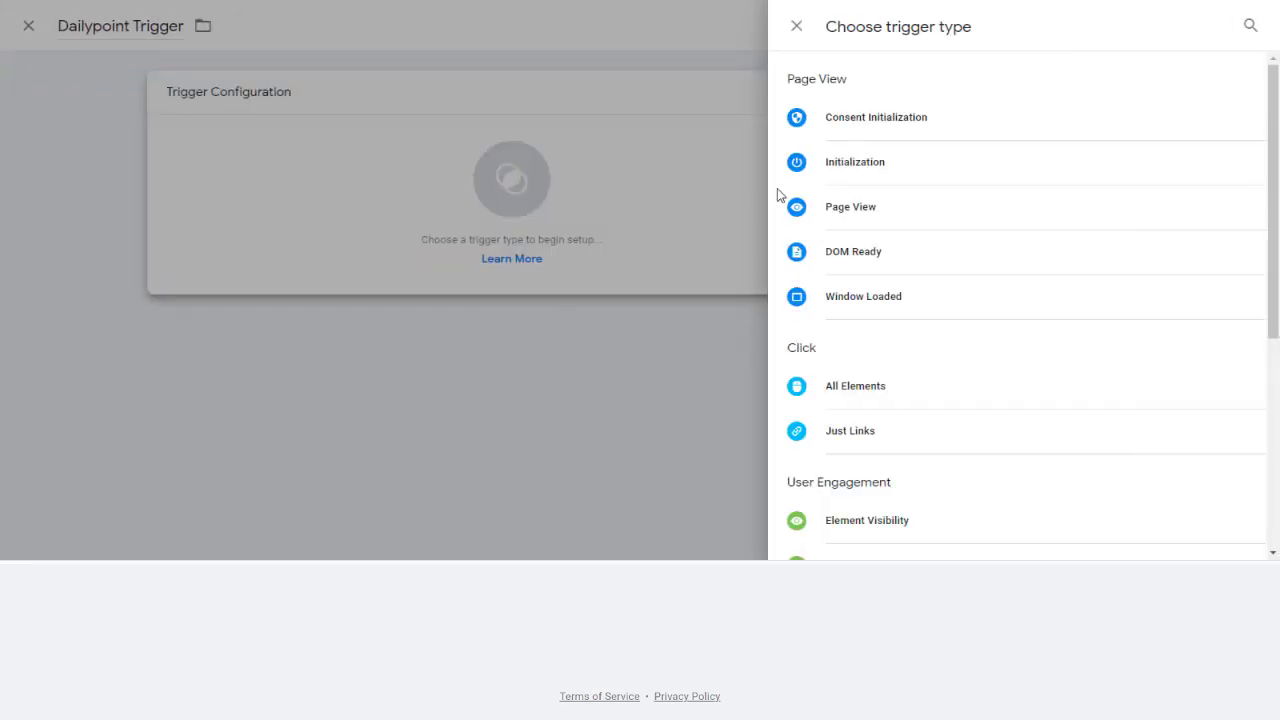
{"action": "left_click", "coordinate": [862, 223]}
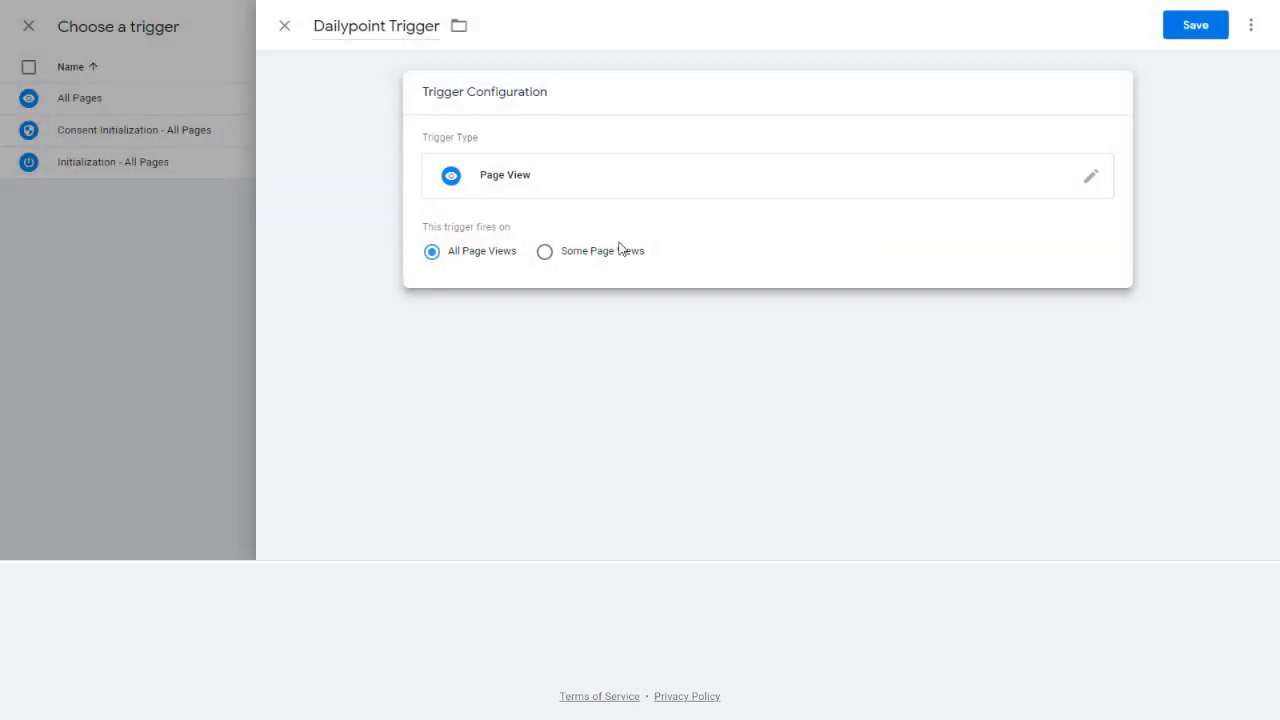
{"action": "left_click", "coordinate": [603, 252]}
{"action": "left_click", "coordinate": [532, 316]}
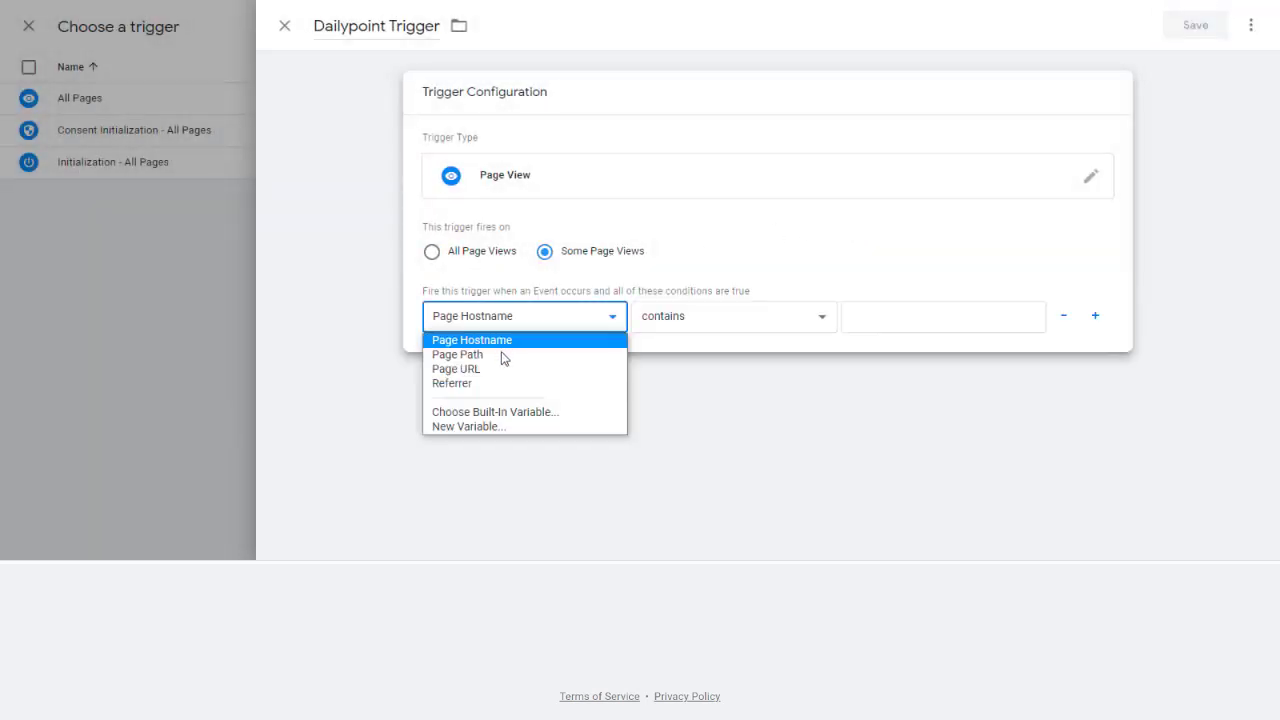
{"action": "left_click", "coordinate": [491, 369]}
{"action": "left_click", "coordinate": [920, 317]}
{"action": "type", "text": "https://www.dailypoint.com/"}
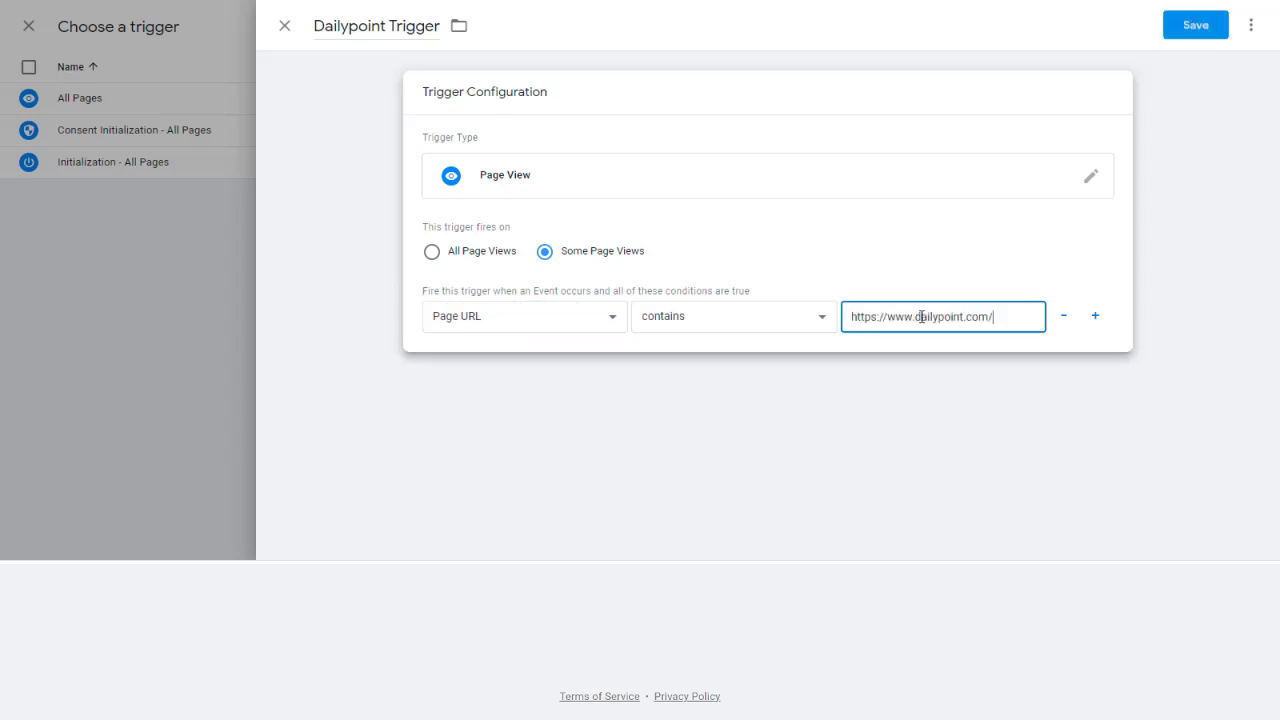
{"action": "left_click", "coordinate": [1195, 25]}
{"action": "left_click", "coordinate": [1184, 28]}
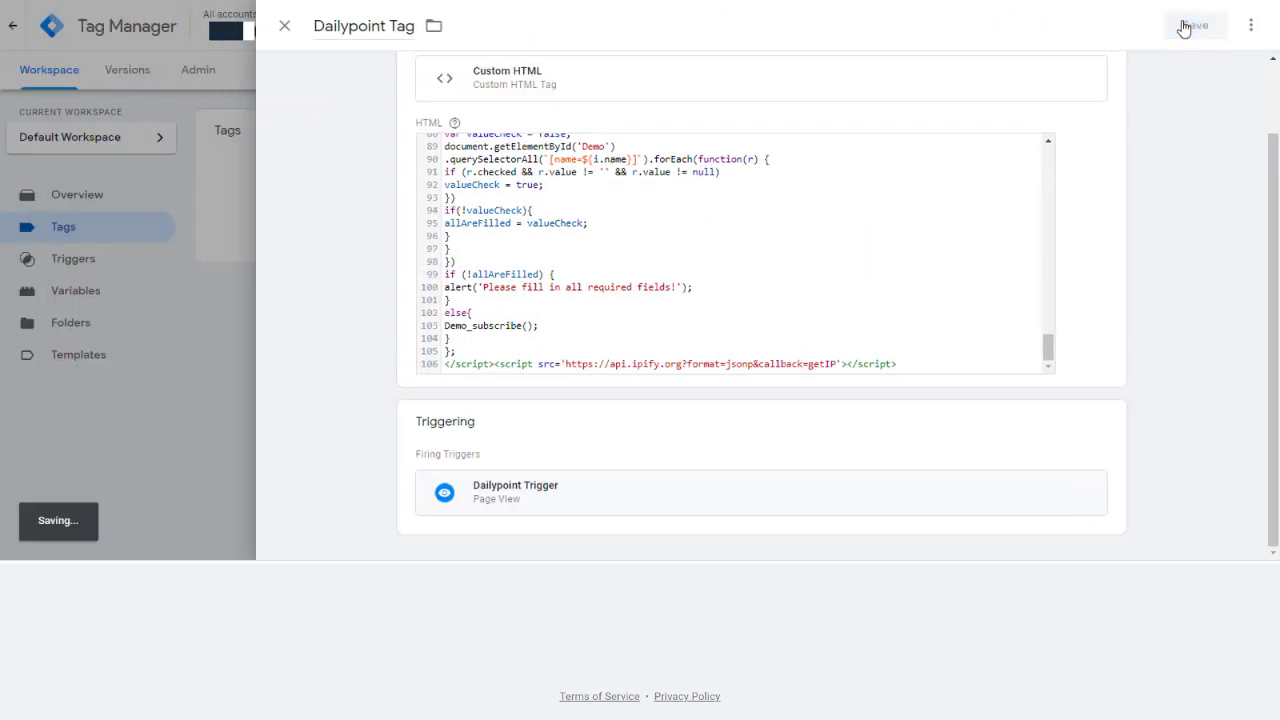